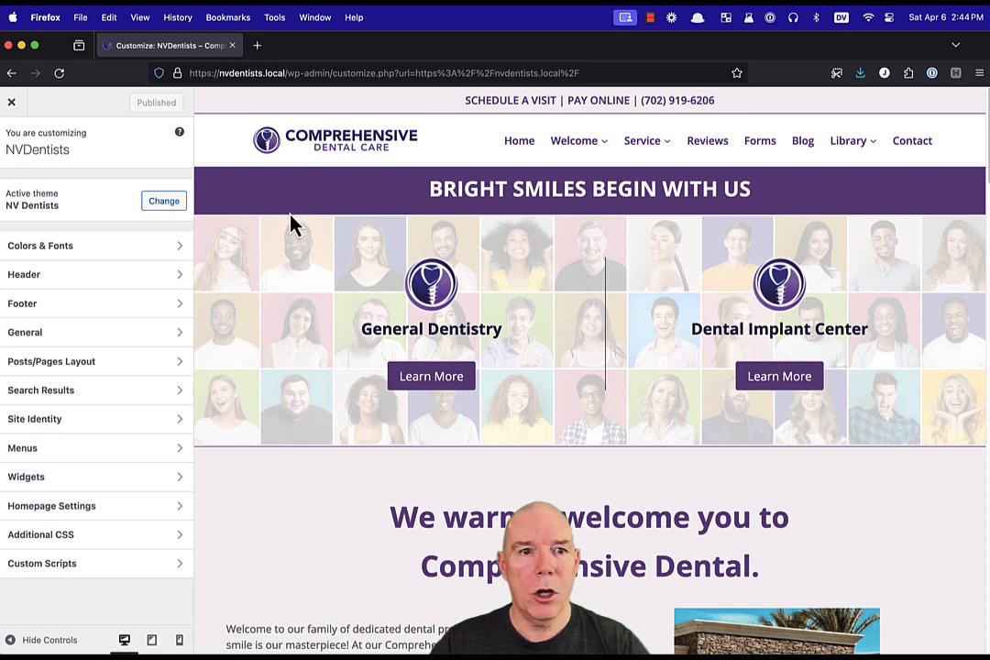
Open the Header customization and preview the layout in tablet, mobile and desktop views.
left_click(51, 282)
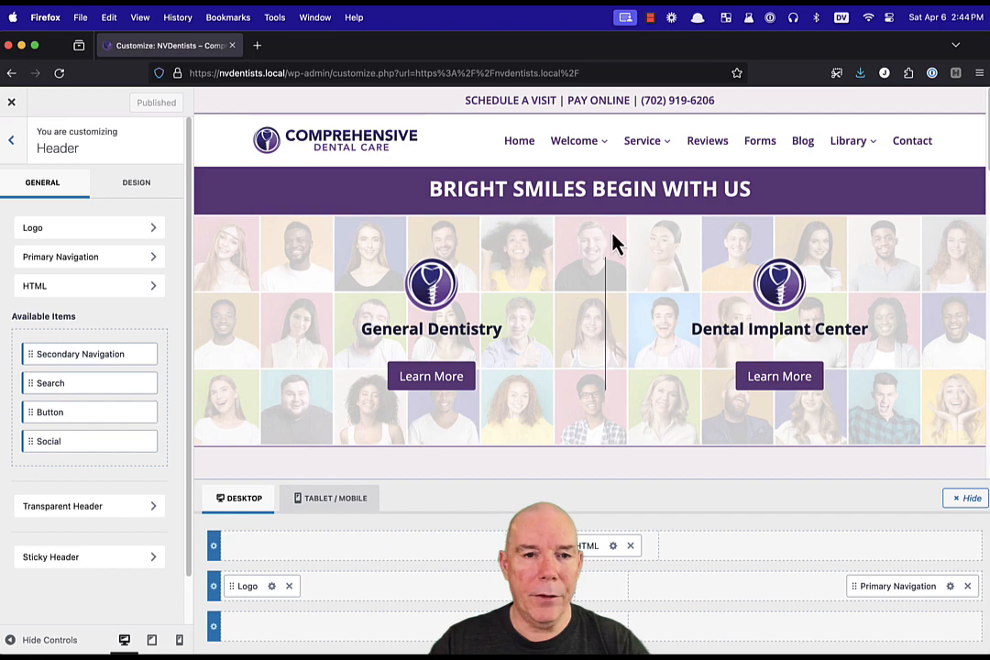
left_click(152, 639)
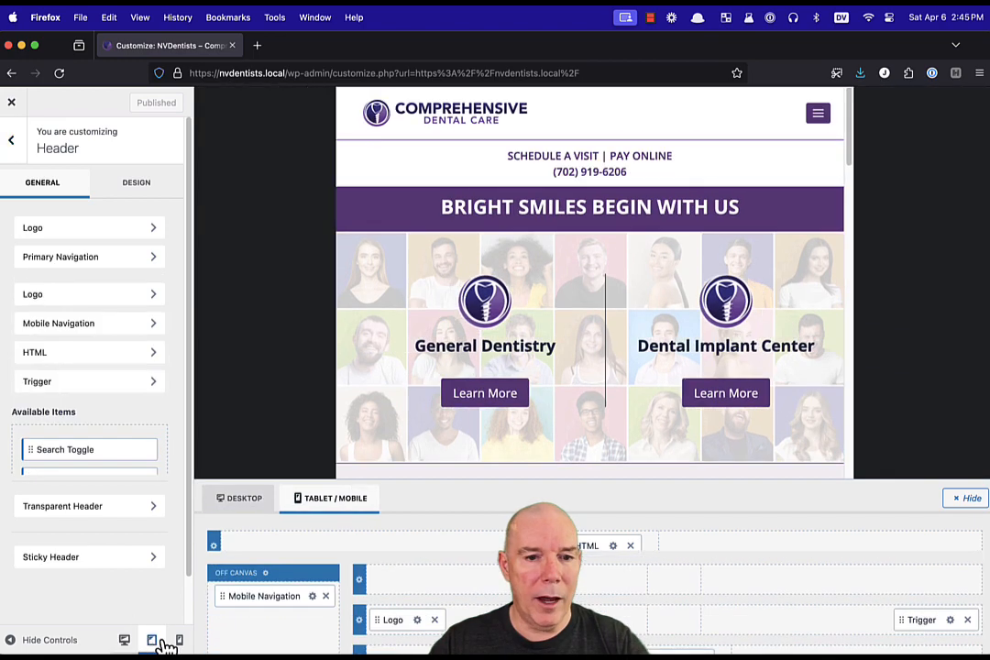
left_click(180, 641)
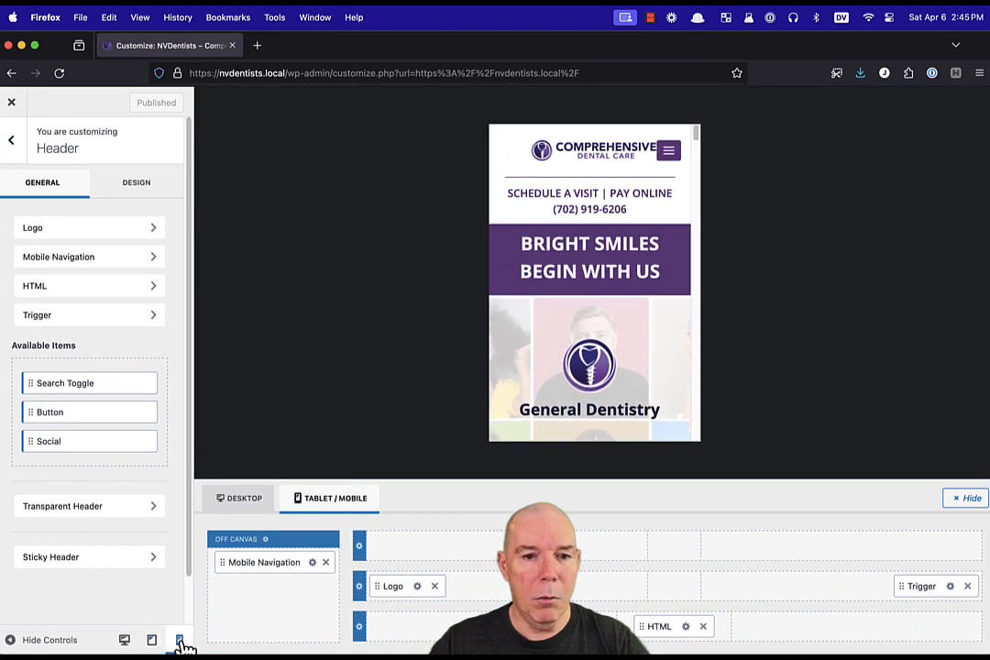
left_click(125, 640)
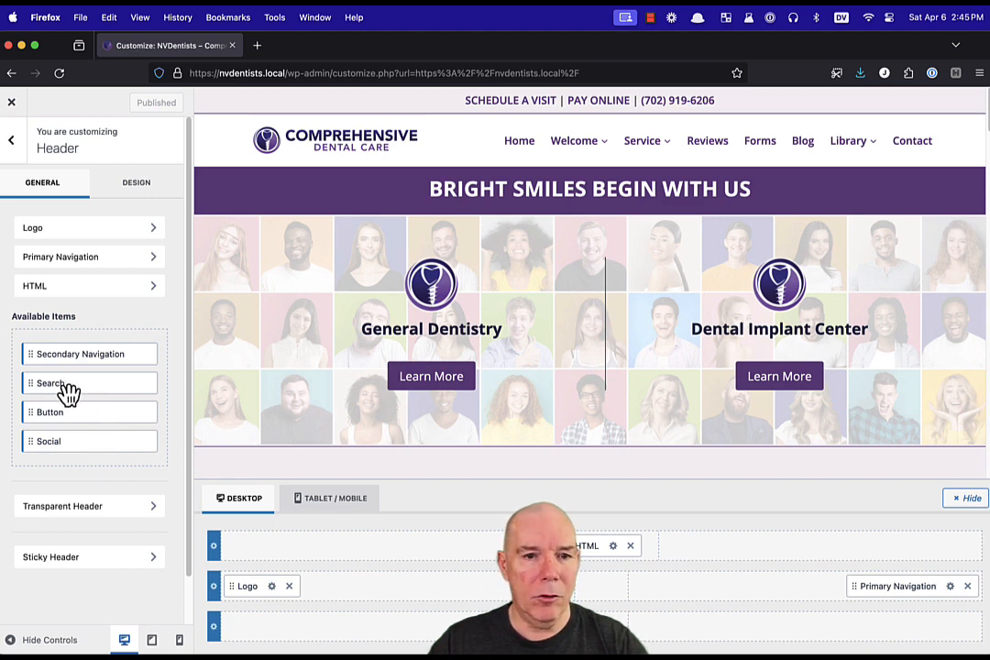
Add the Search item after Primary Navigation in the desktop main header row, publish it, and return to the live site.
left_click_drag(66, 389, 940, 605)
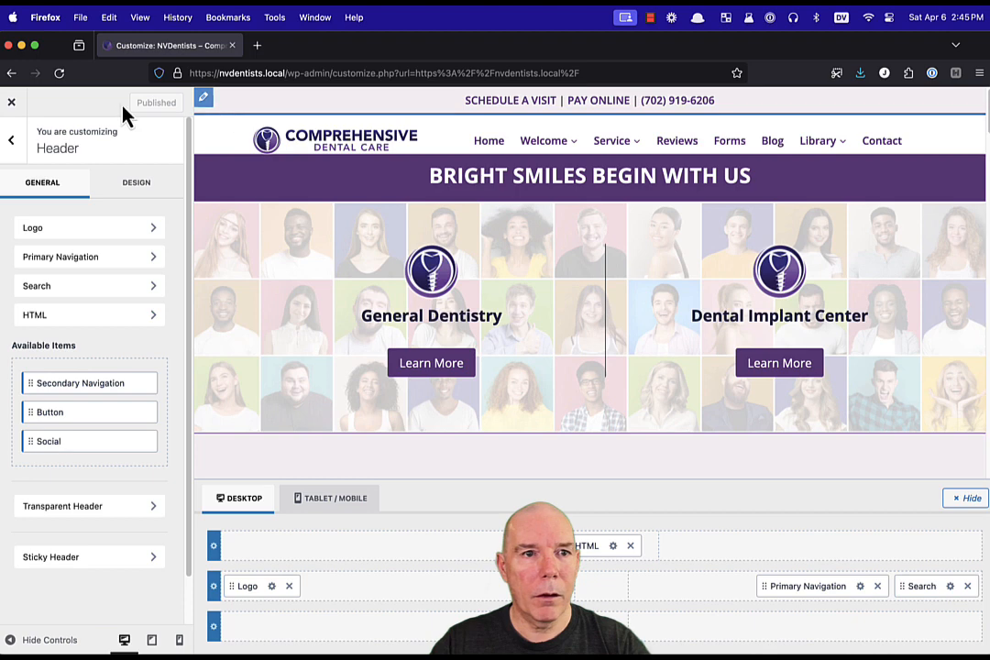
left_click(11, 101)
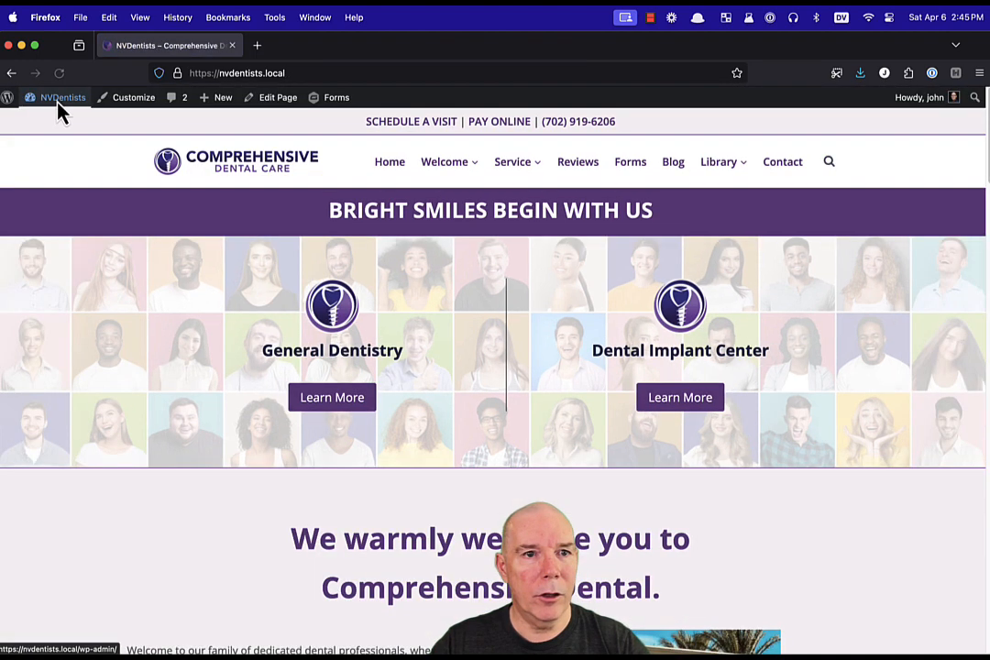
mouse_move(825, 199)
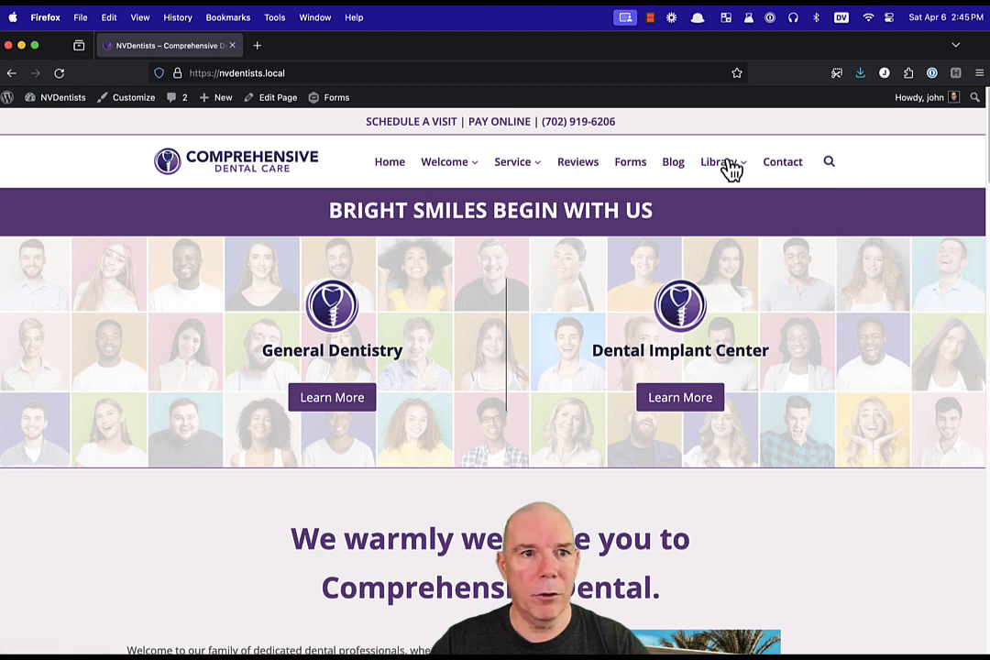
Reopen the Header customization and look over its design settings and the Search item's general and design settings.
left_click(133, 105)
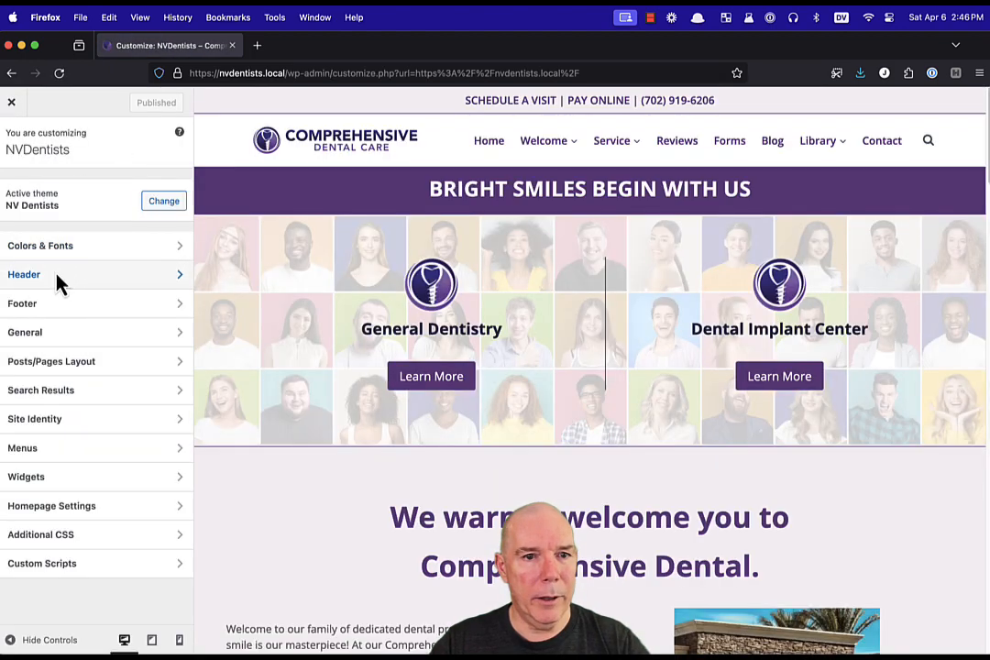
left_click(57, 284)
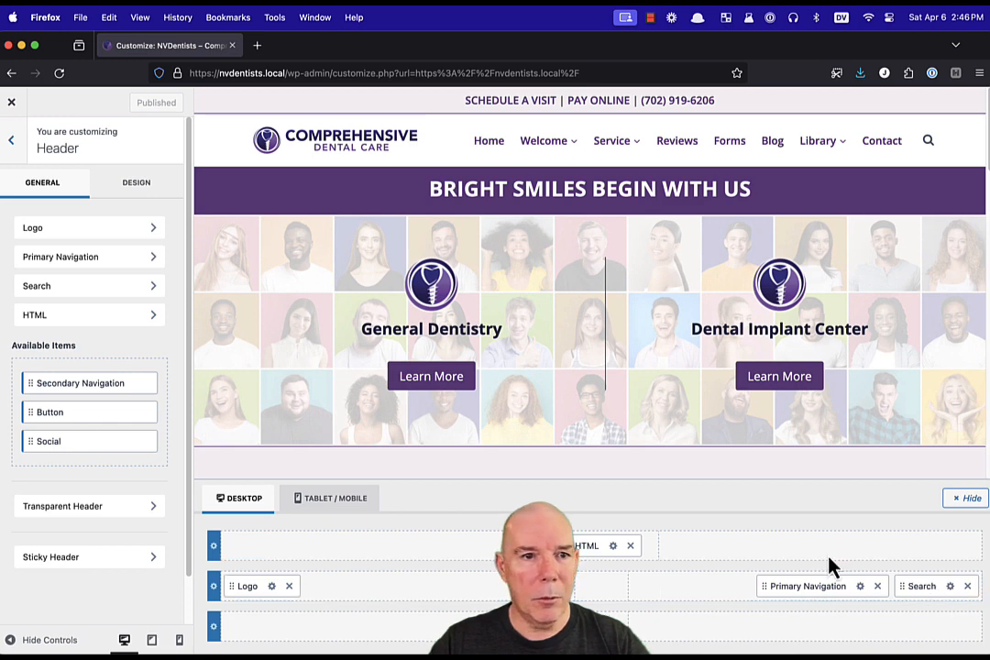
left_click(139, 192)
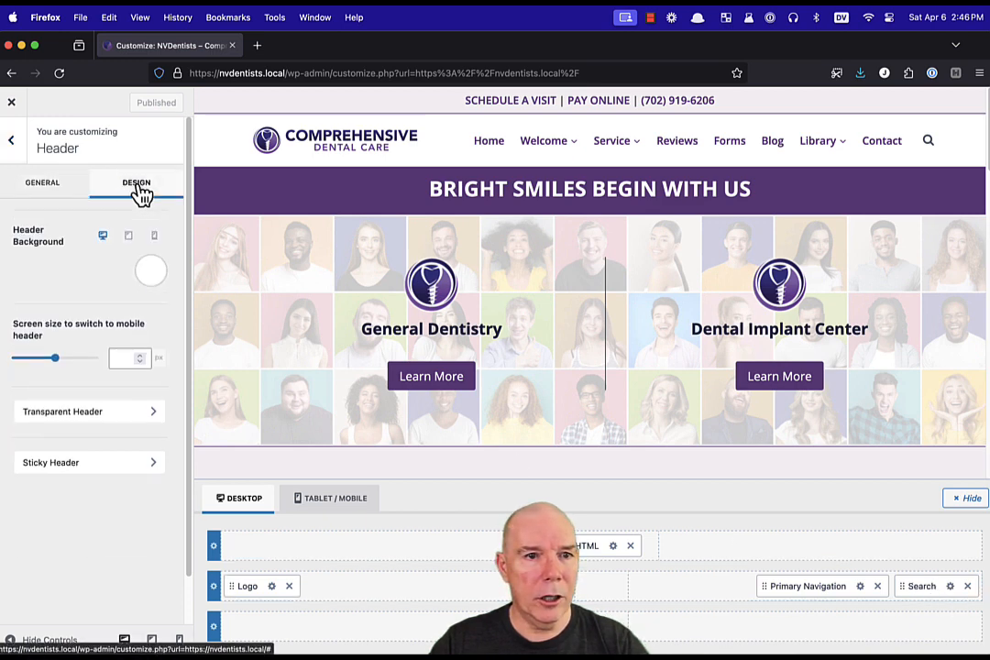
left_click(53, 187)
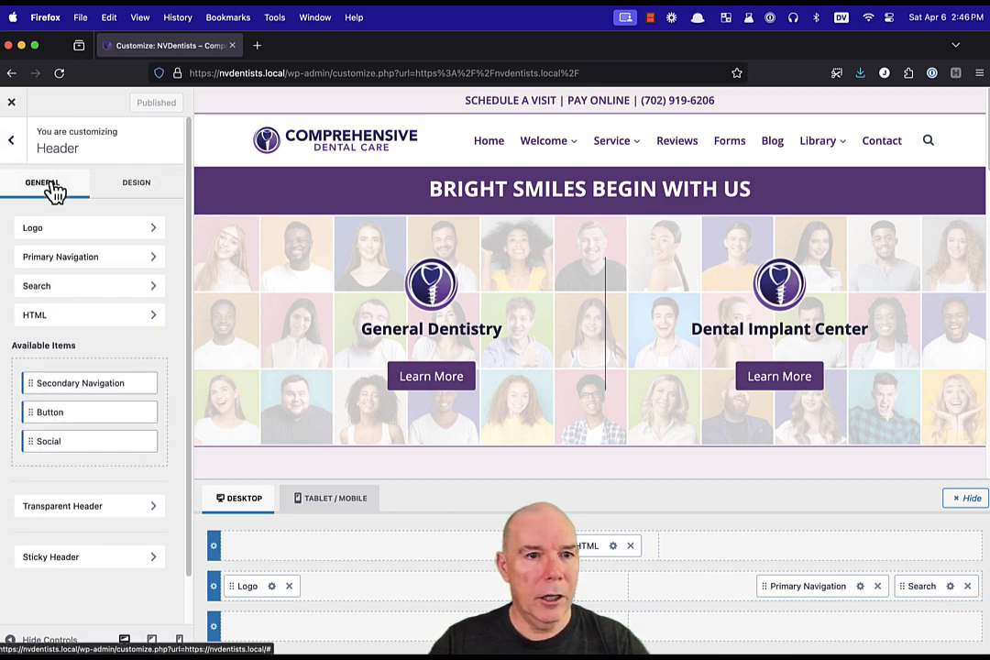
left_click(49, 286)
left_click(142, 186)
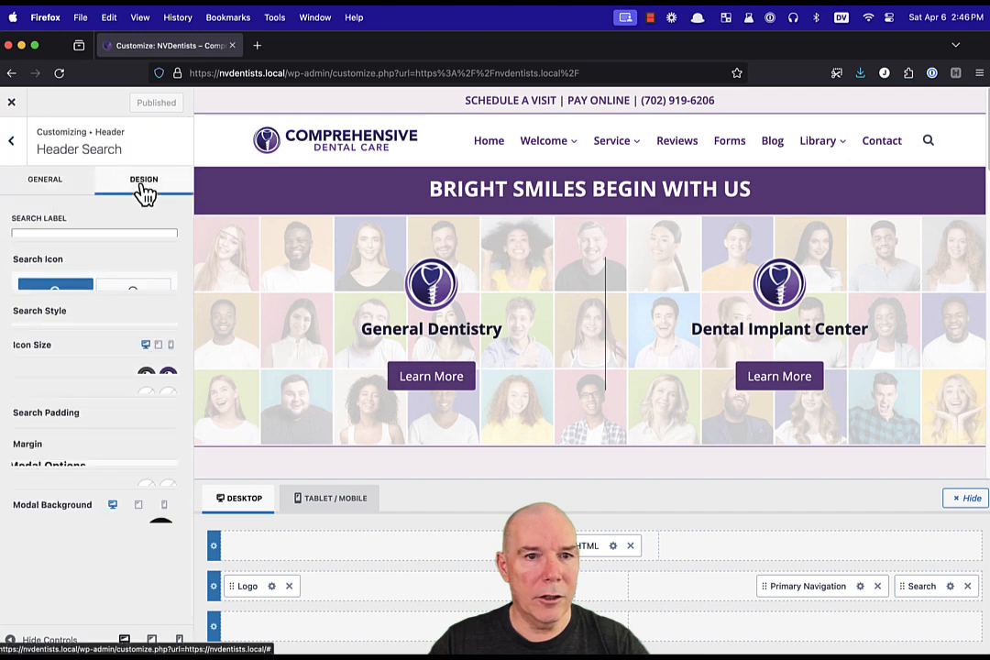
left_click(55, 186)
left_click(12, 143)
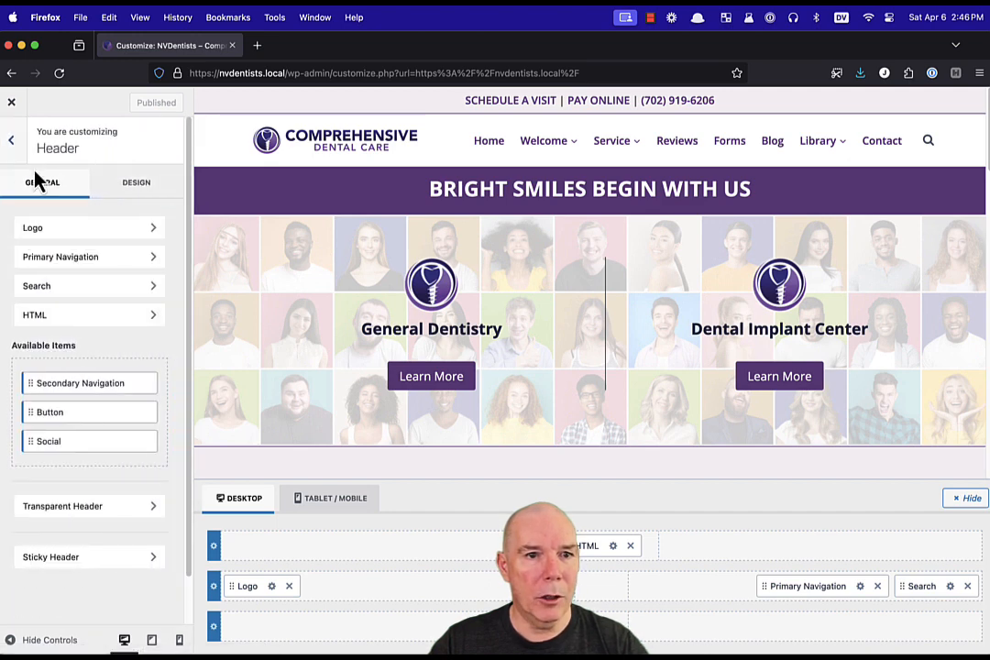
Inspect the settings of the Search, HTML and Logo items placed in the header rows.
left_click(951, 588)
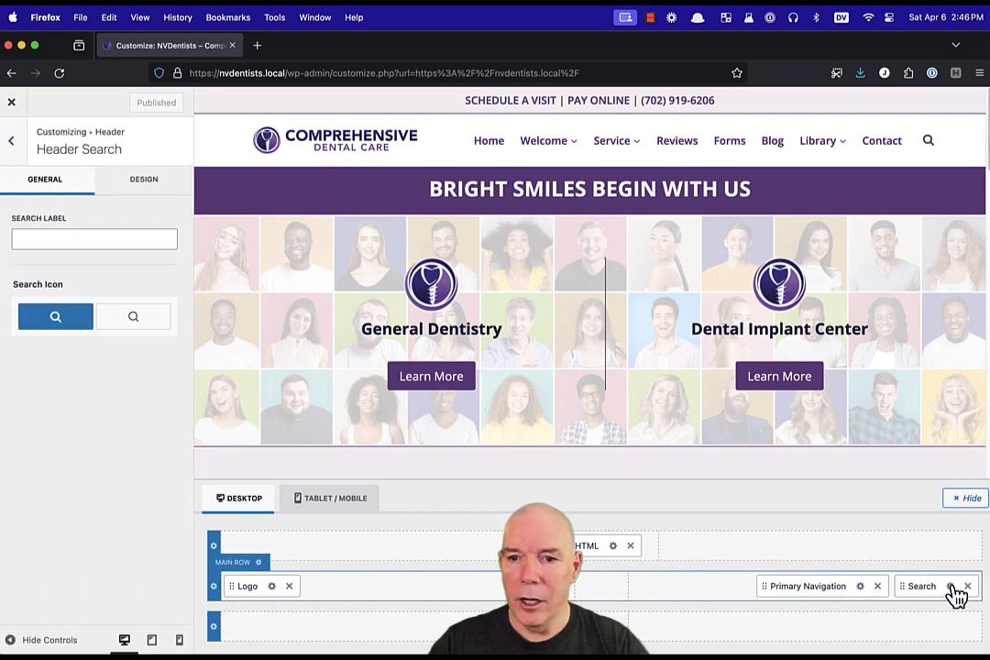
left_click(614, 547)
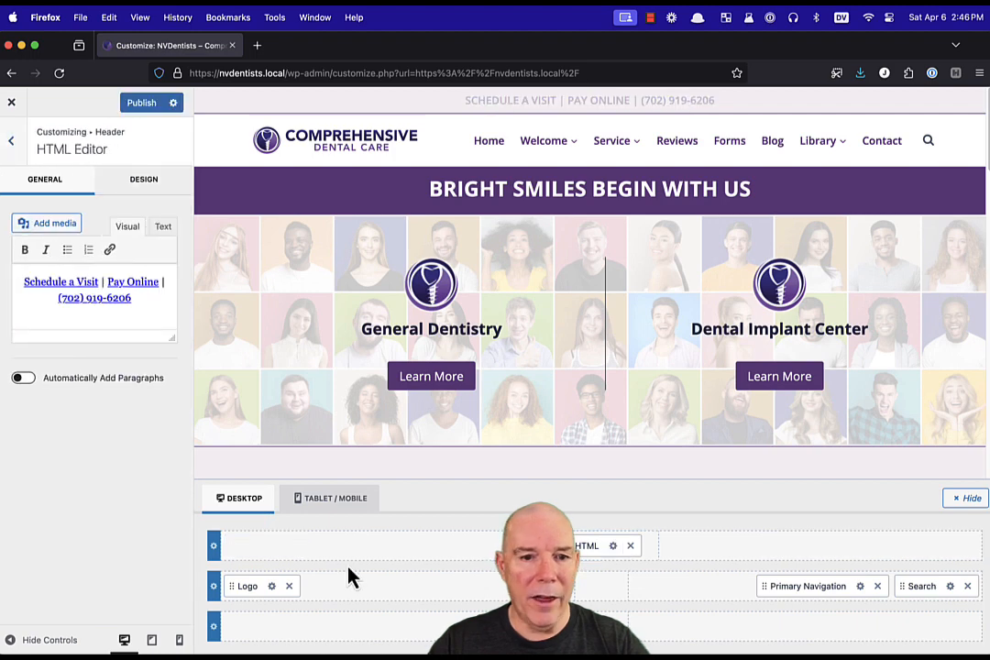
left_click(272, 587)
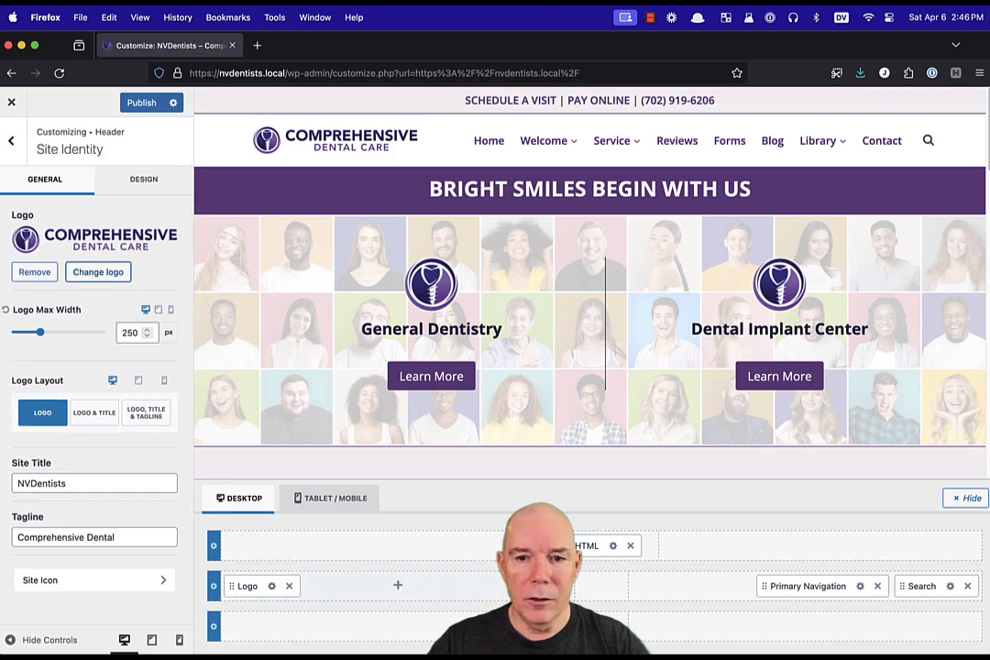
left_click(613, 547)
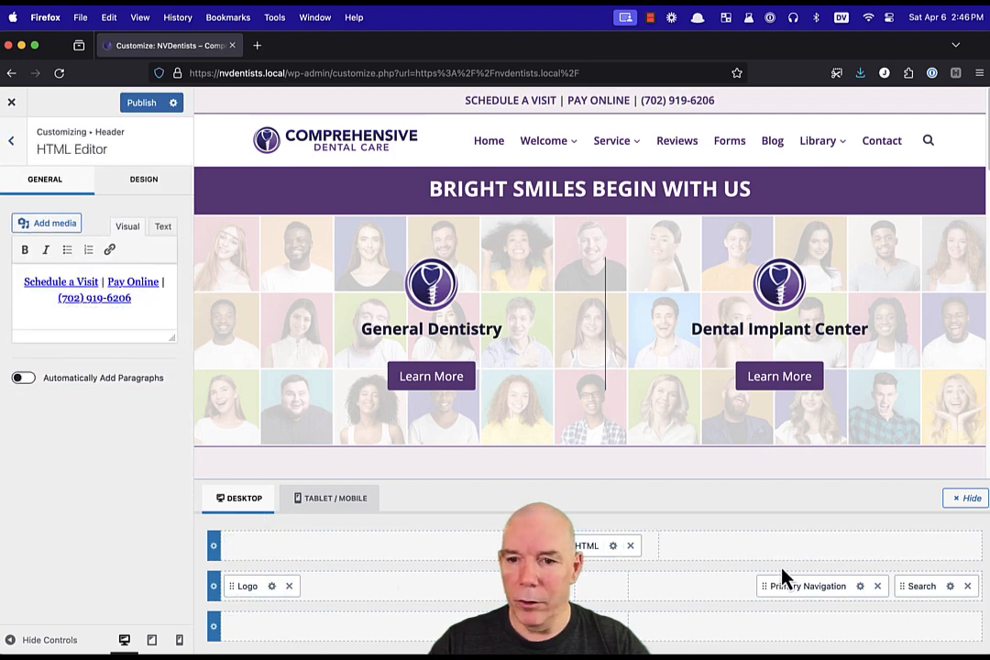
Set the header search item's label to "Search".
left_click(949, 586)
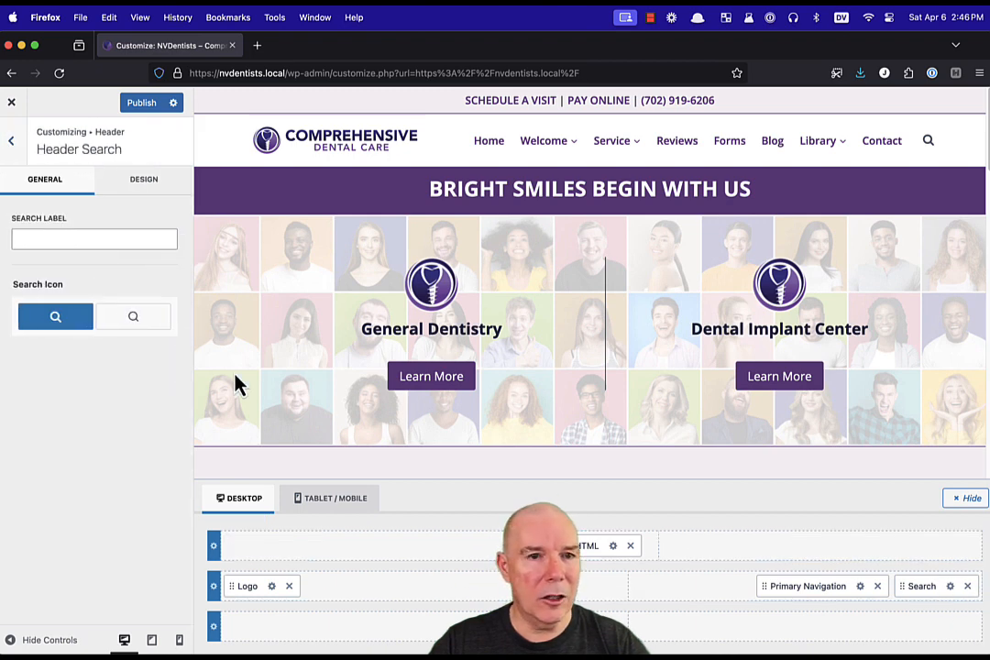
left_click(69, 238)
type("Search")
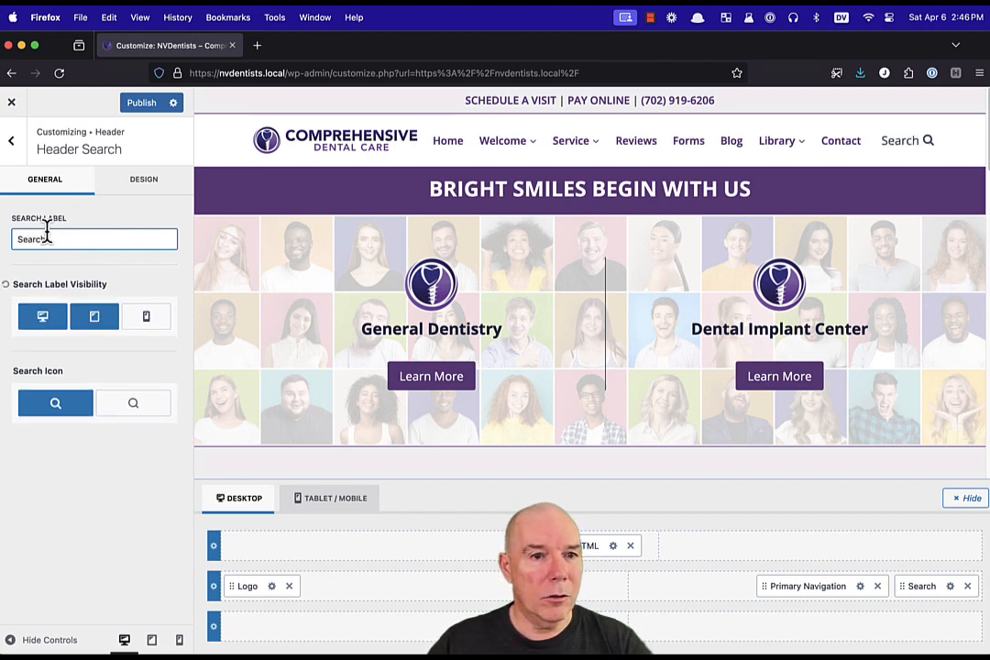
Set the header search's initial Search Background color to the palette purple 643B81.
left_click(142, 183)
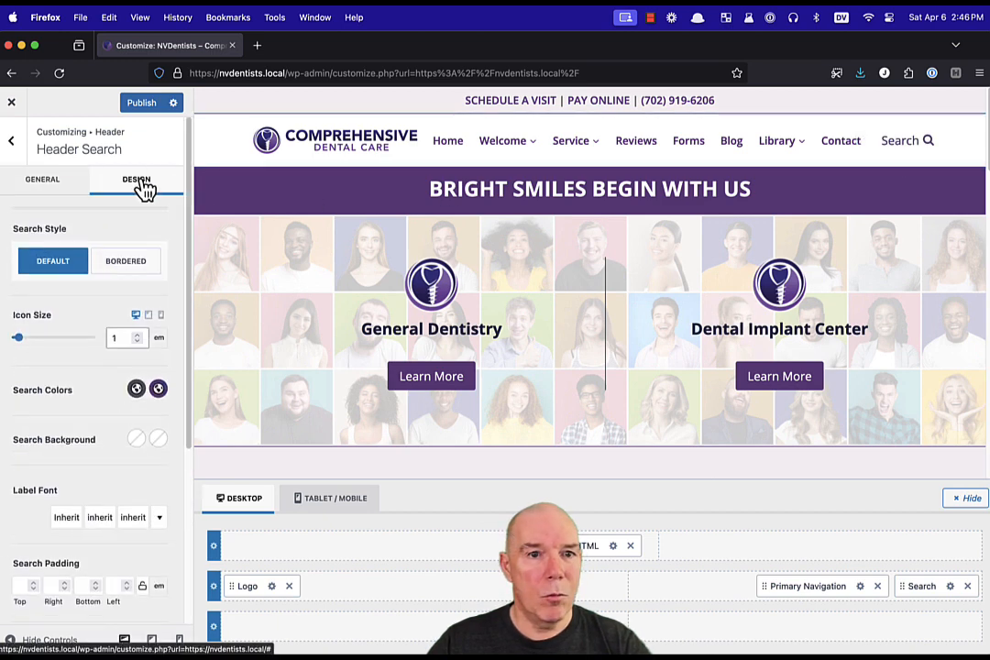
left_click(136, 439)
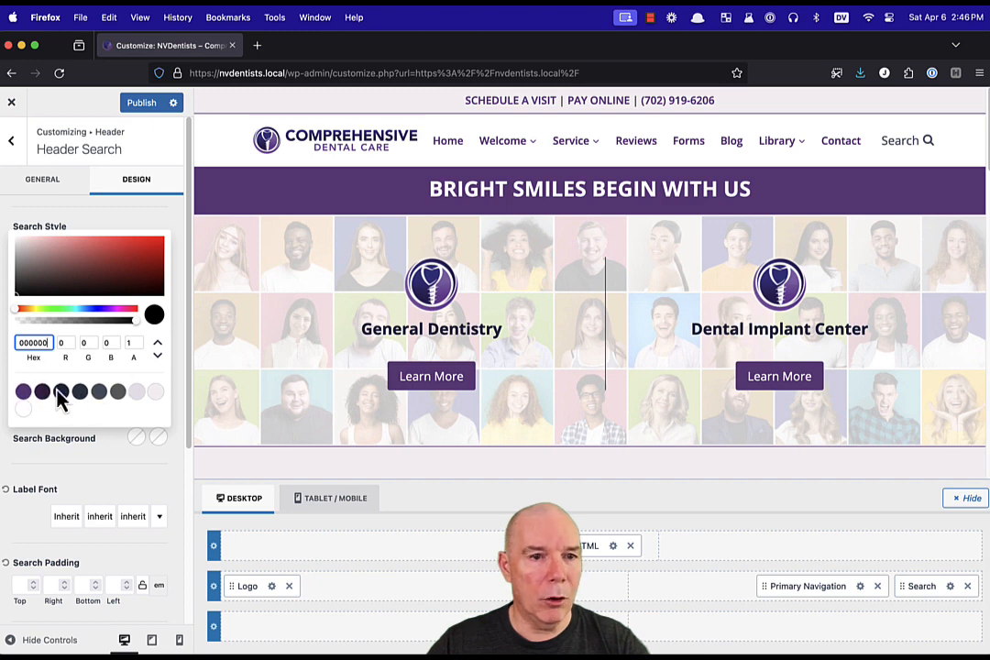
left_click(25, 393)
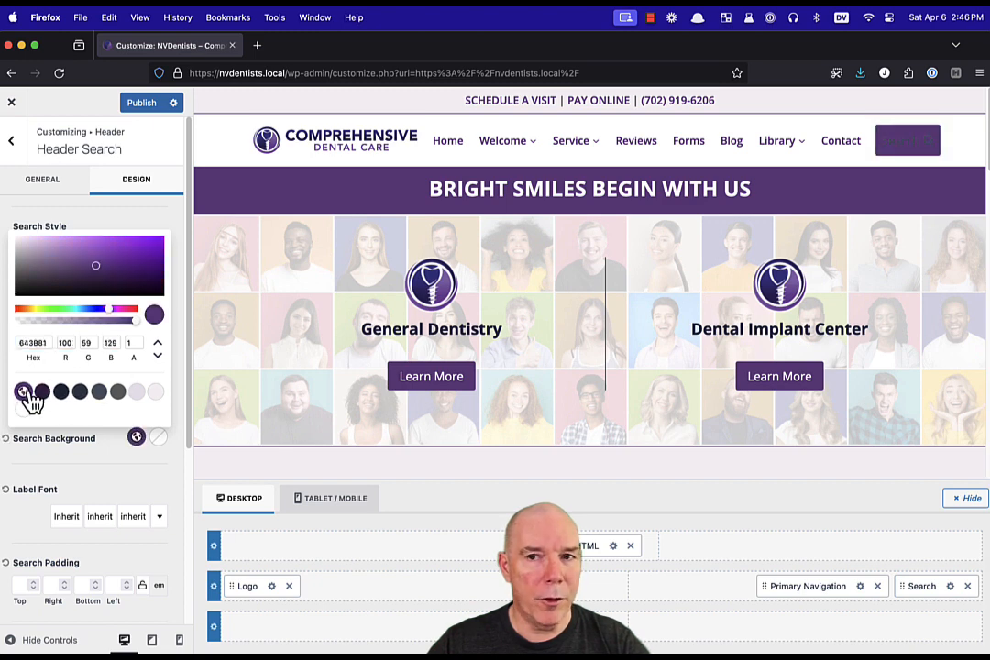
left_click(109, 462)
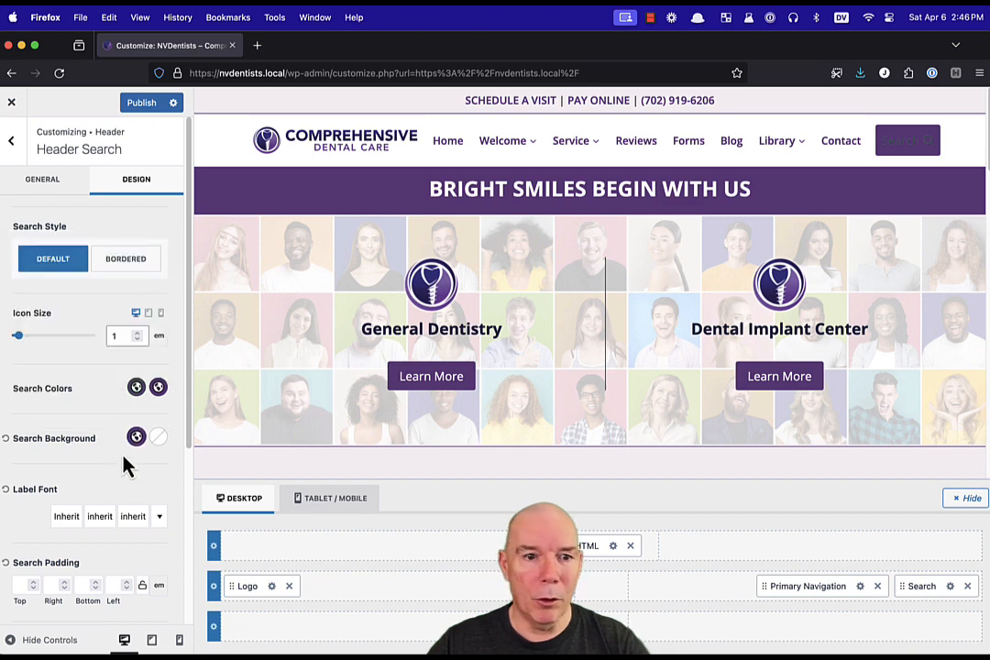
Set both Text Colors of the header search's modal options to white (FFFFFF).
scroll(112, 515, "down", 5)
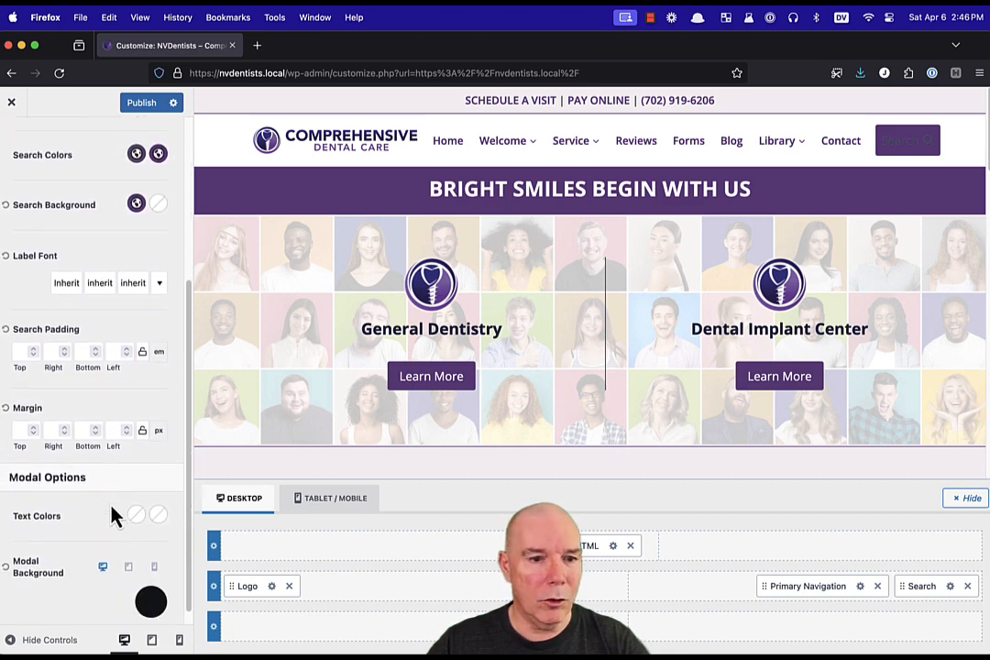
left_click(135, 497)
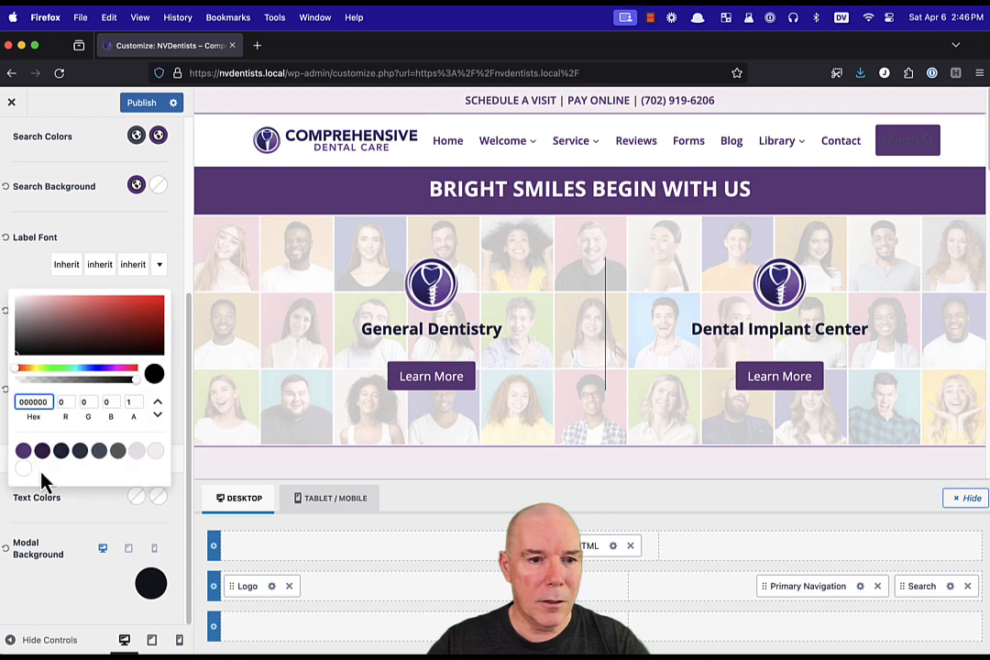
left_click(24, 468)
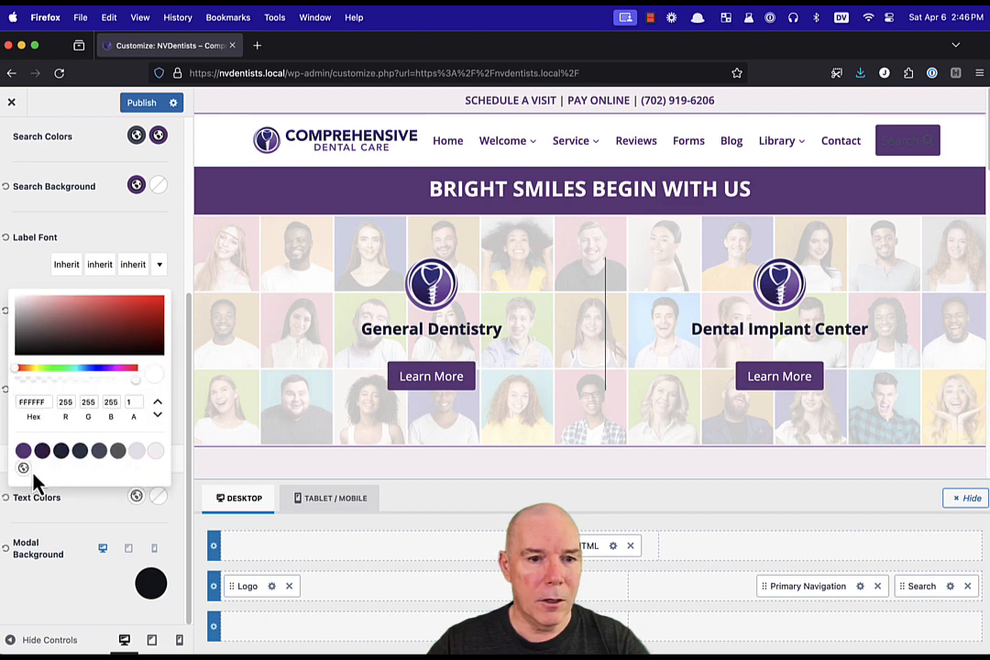
left_click(89, 520)
left_click(136, 496)
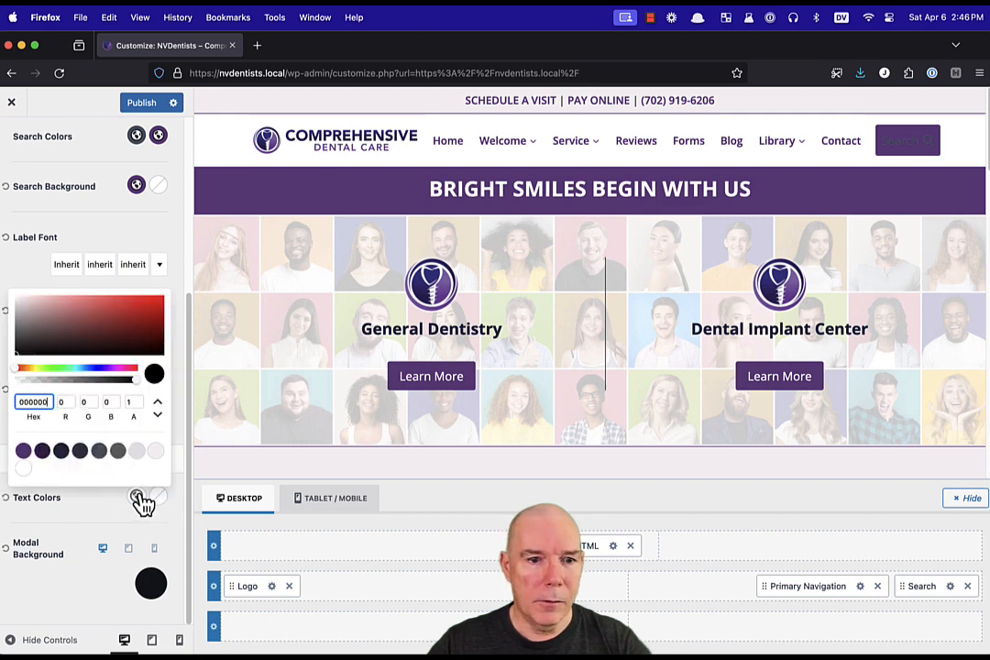
left_click(22, 469)
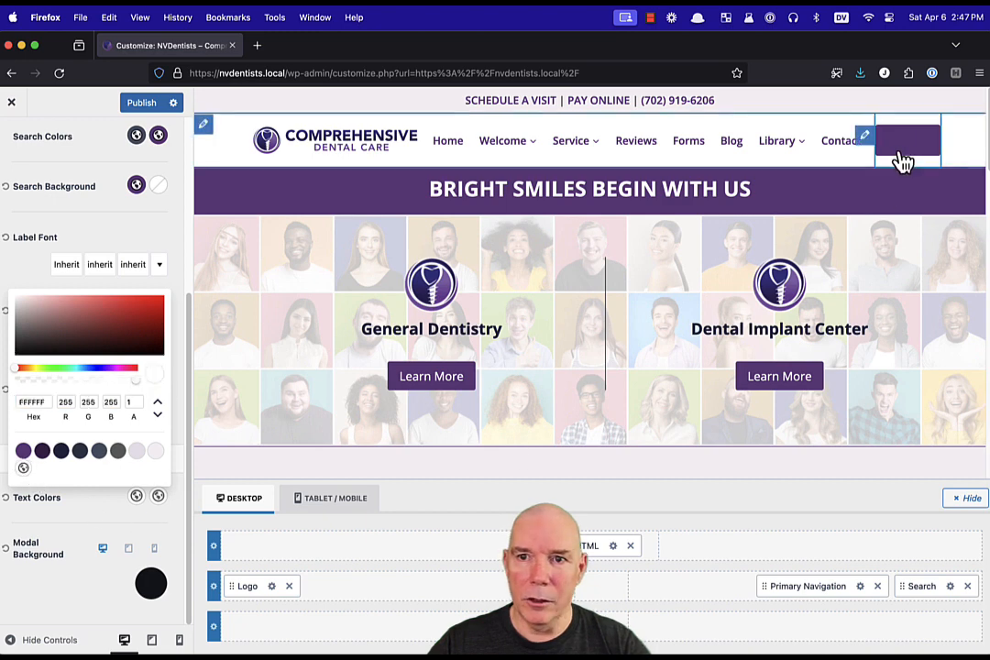
left_click(102, 531)
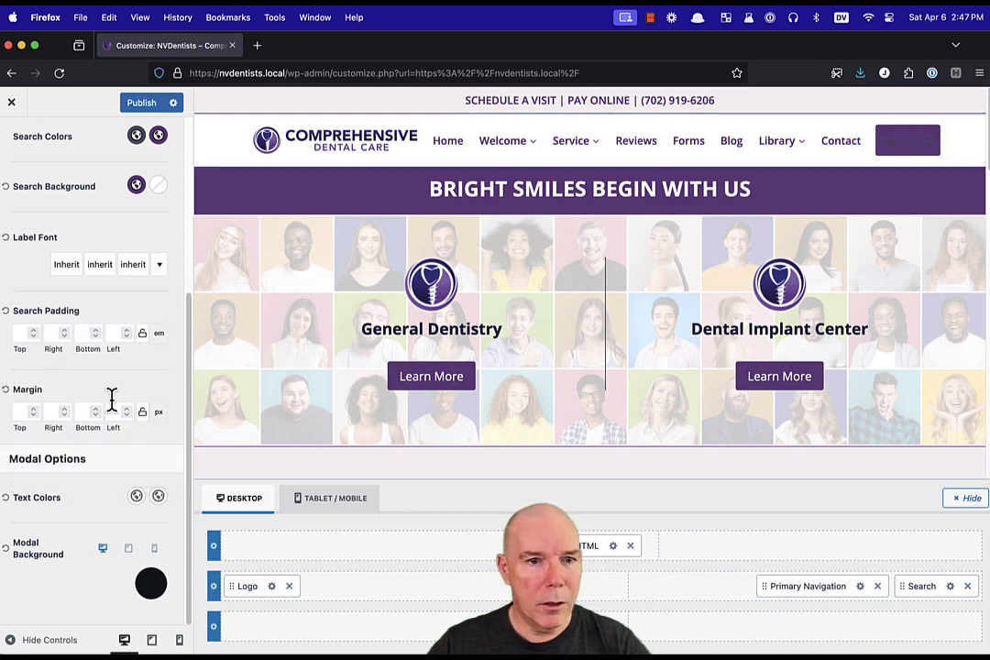
Set the header search's initial Search Colors value to white (FFFFFF).
scroll(111, 400, "up", 5)
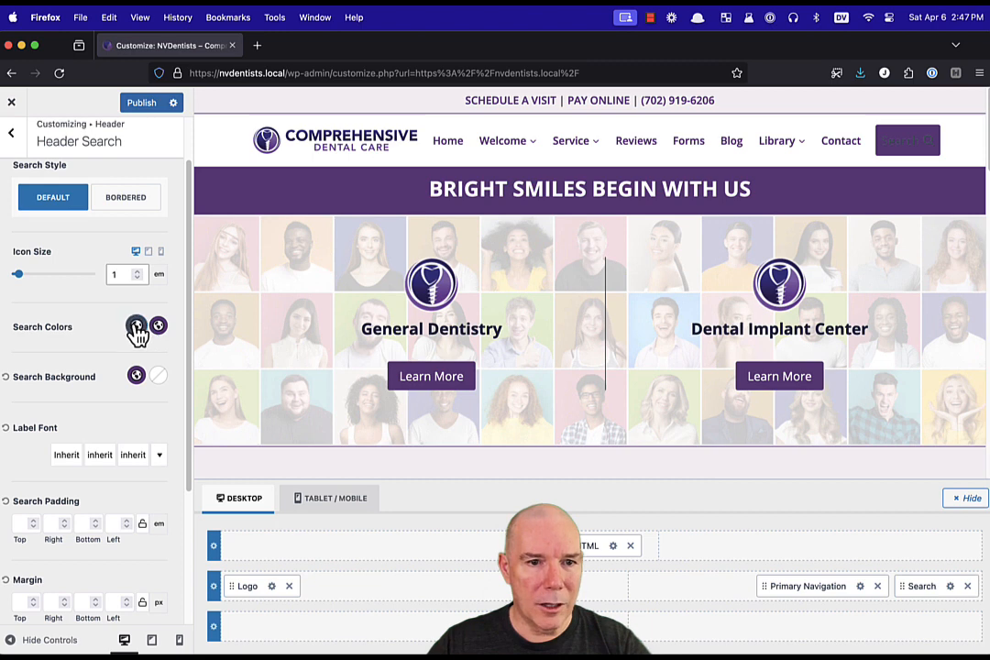
left_click(136, 326)
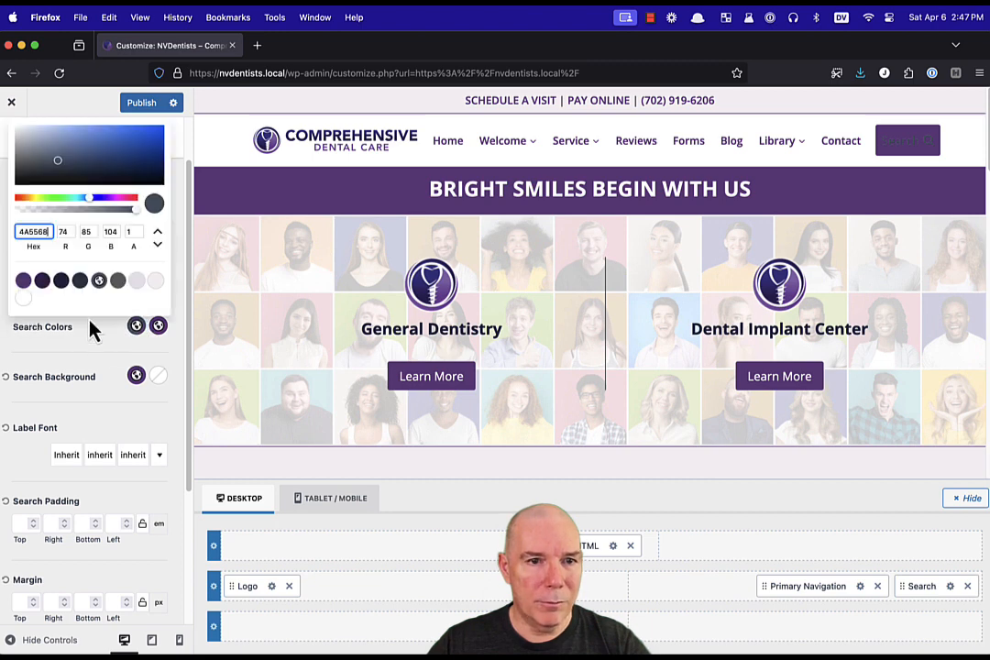
left_click(23, 298)
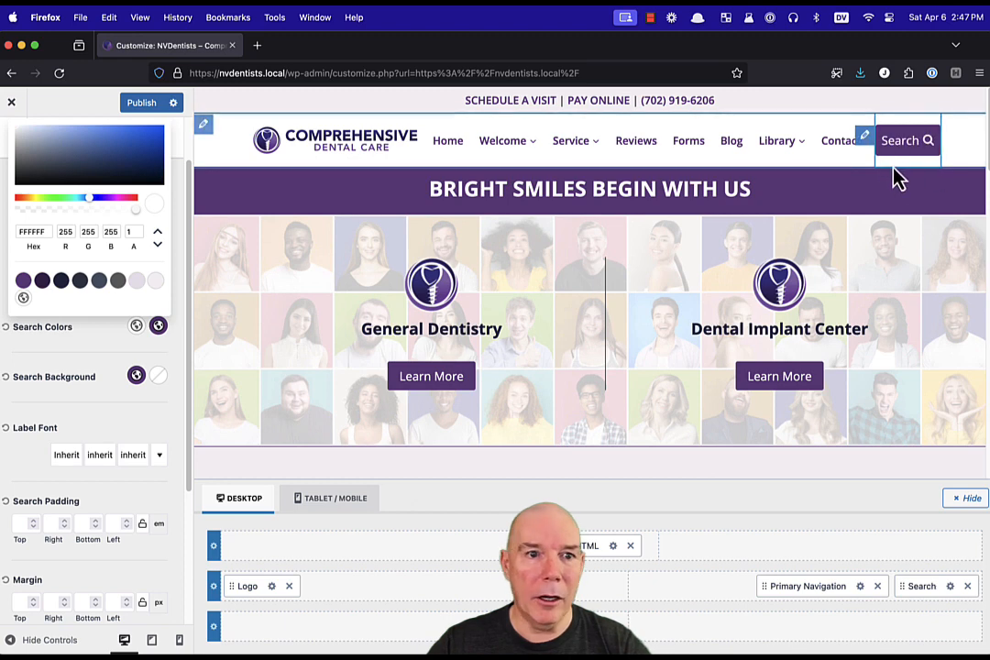
left_click(115, 351)
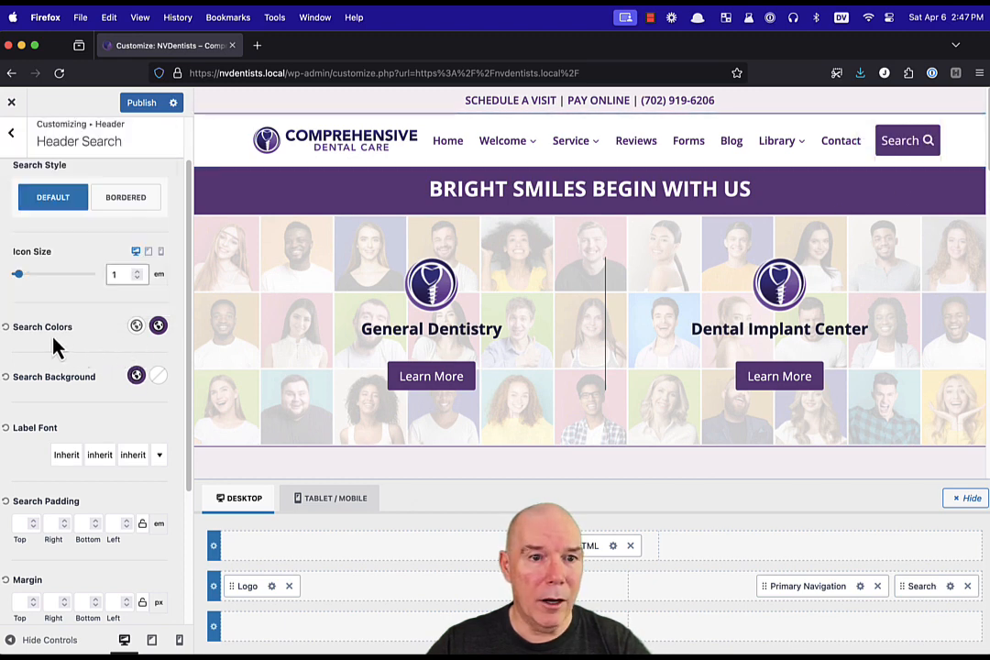
Reset the header search's Search Colors and Search Background to their defaults.
left_click(6, 327)
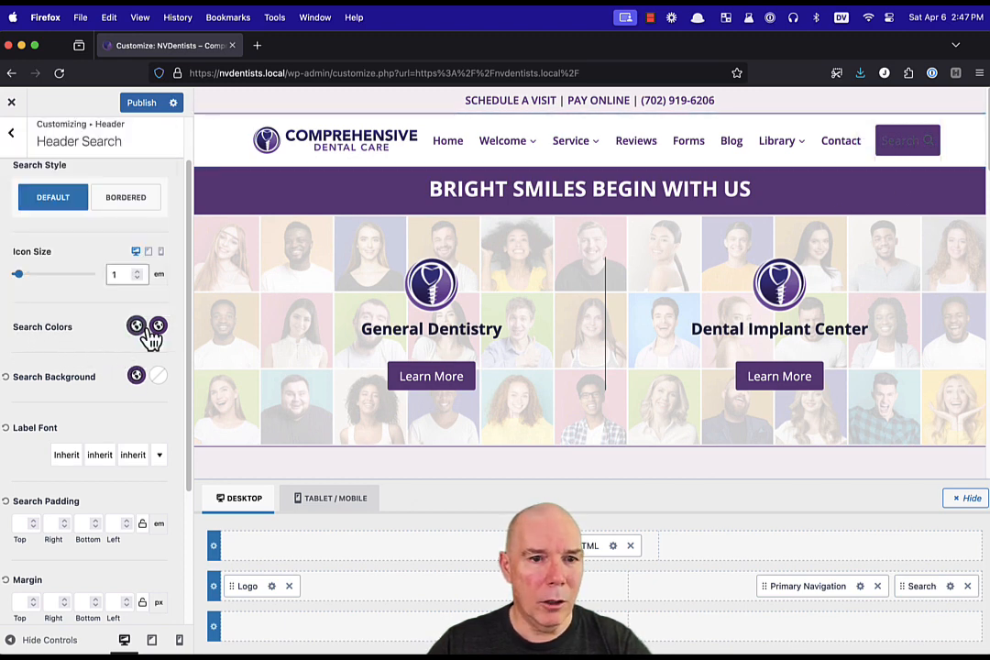
left_click(6, 377)
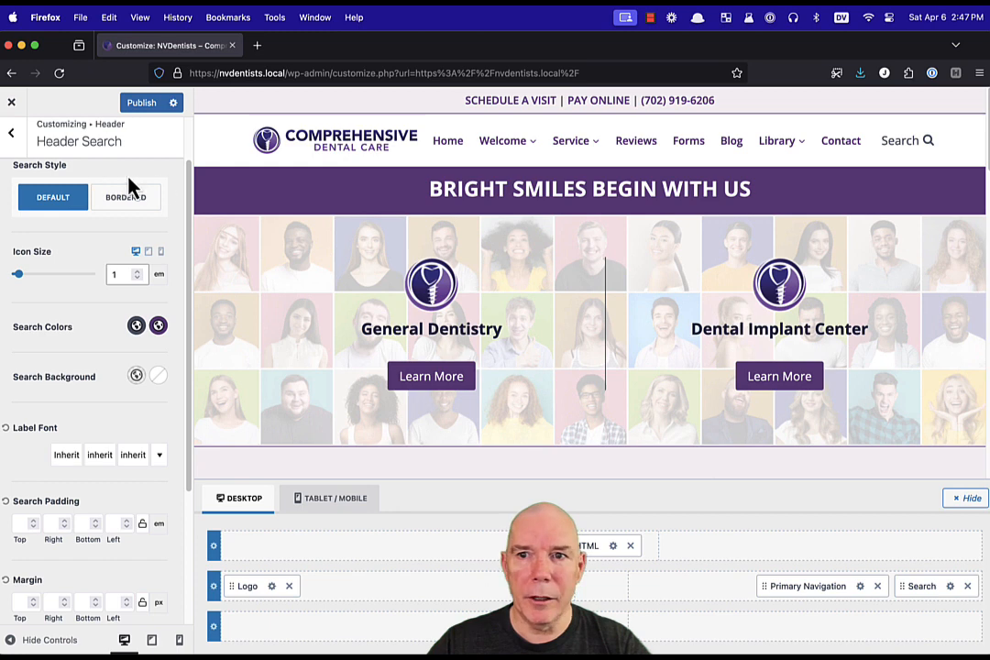
Clear the header search's label text so the Search Label field is empty.
scroll(28, 161, "up", 2)
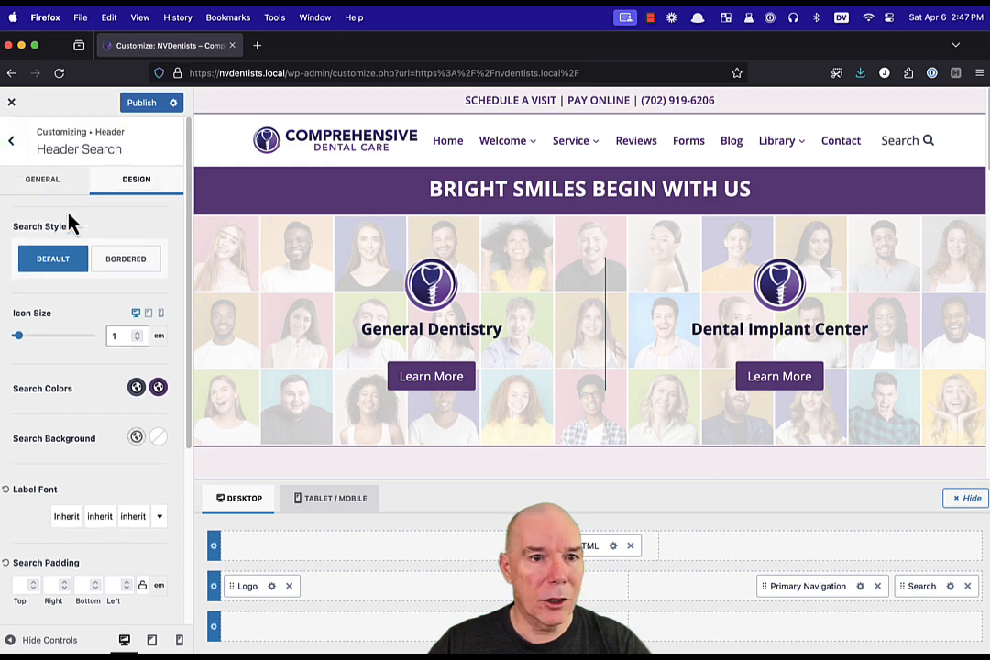
left_click(44, 179)
left_click(65, 238)
left_click_drag(65, 238, 4, 248)
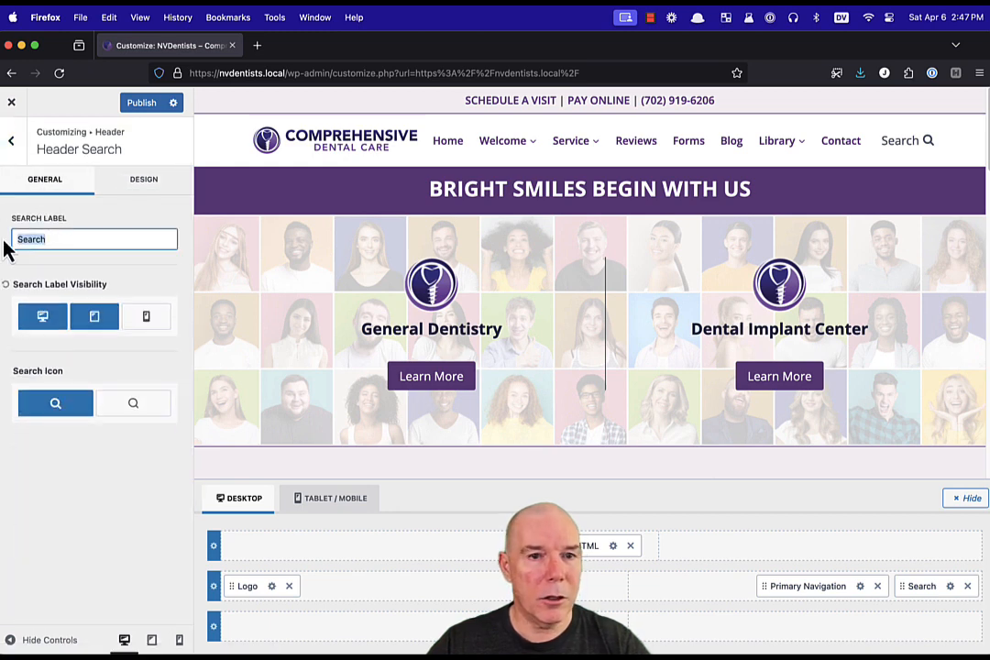
key("BackSpace")
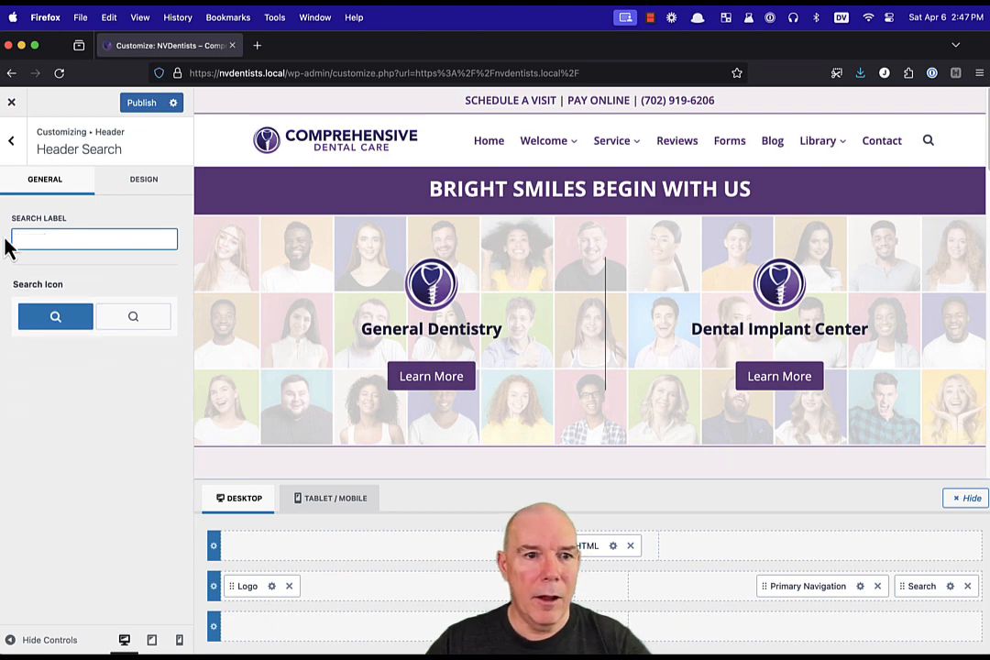
Try the thinner magnifier as the header's Search Icon and switch back to the bolder one.
left_click(114, 321)
left_click(69, 323)
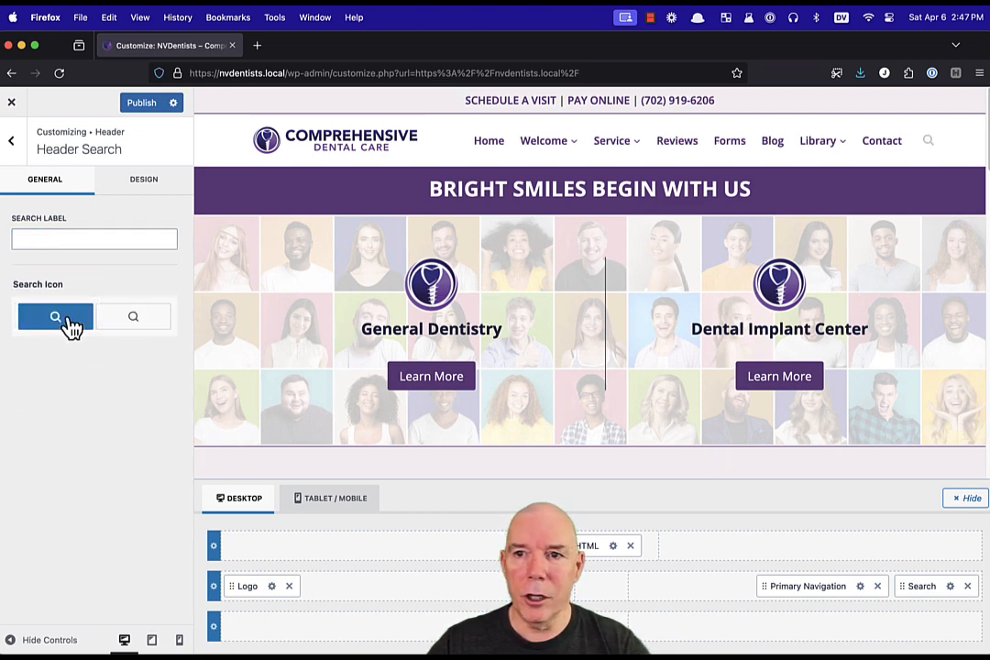
left_click(131, 321)
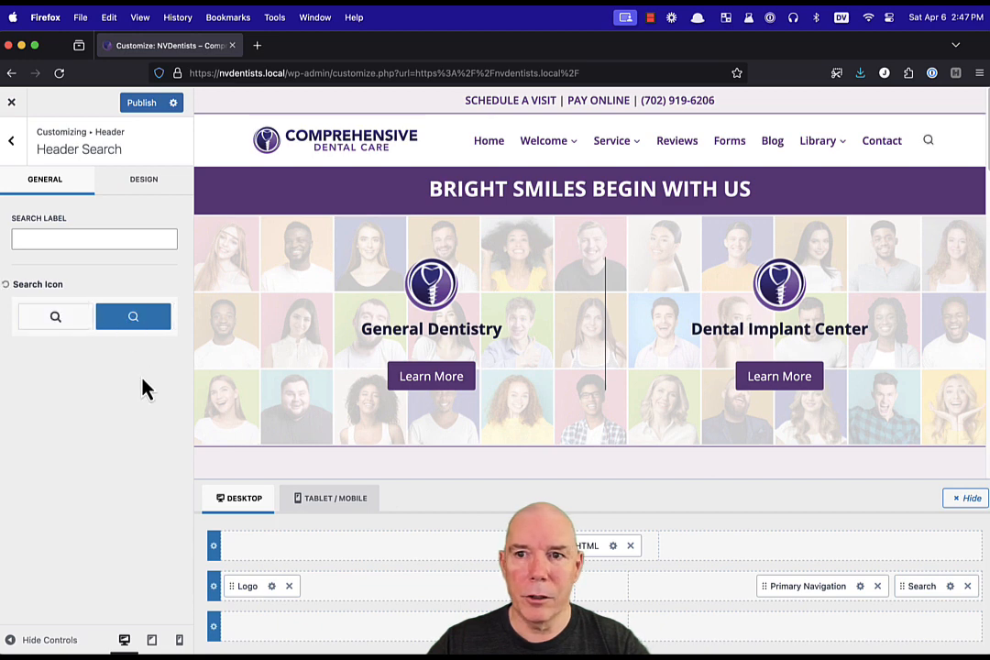
left_click(68, 321)
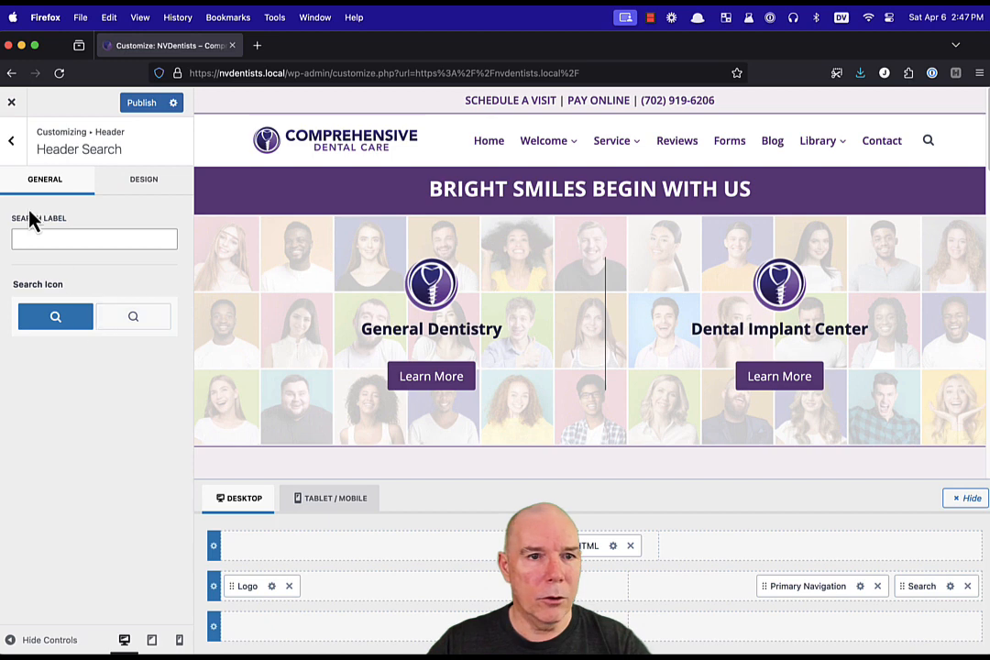
Look through the header search's design options and publish the header changes.
left_click(148, 186)
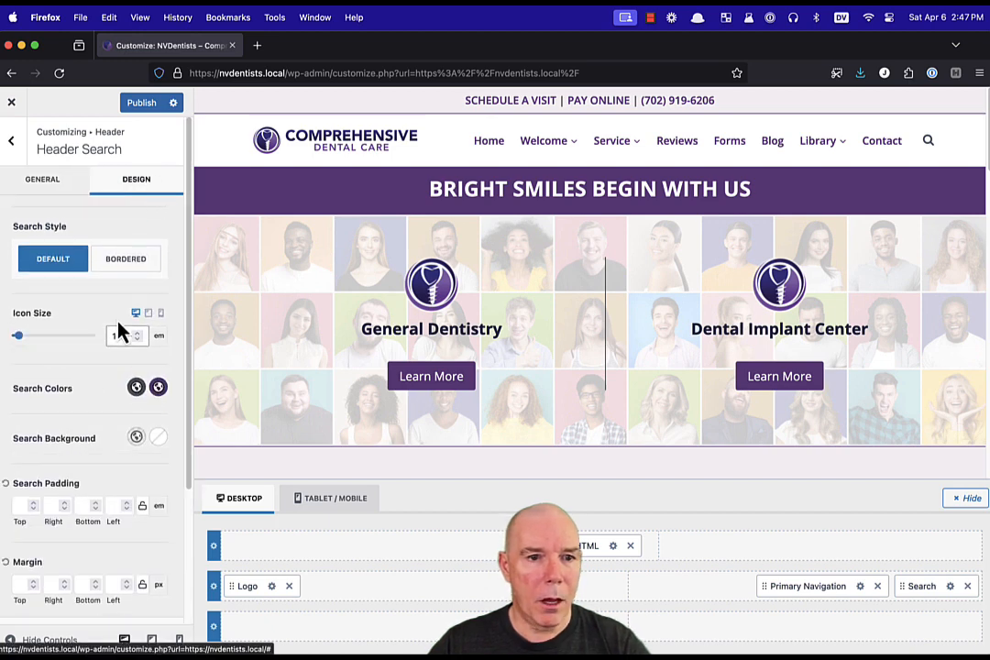
scroll(88, 377, "down", 3)
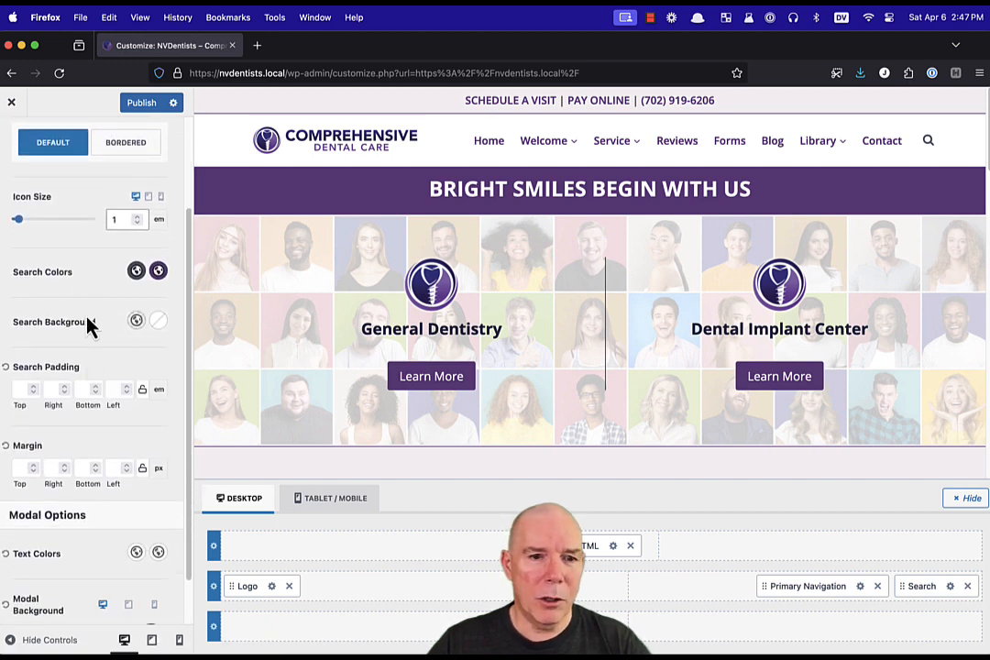
scroll(90, 327, "down", 1)
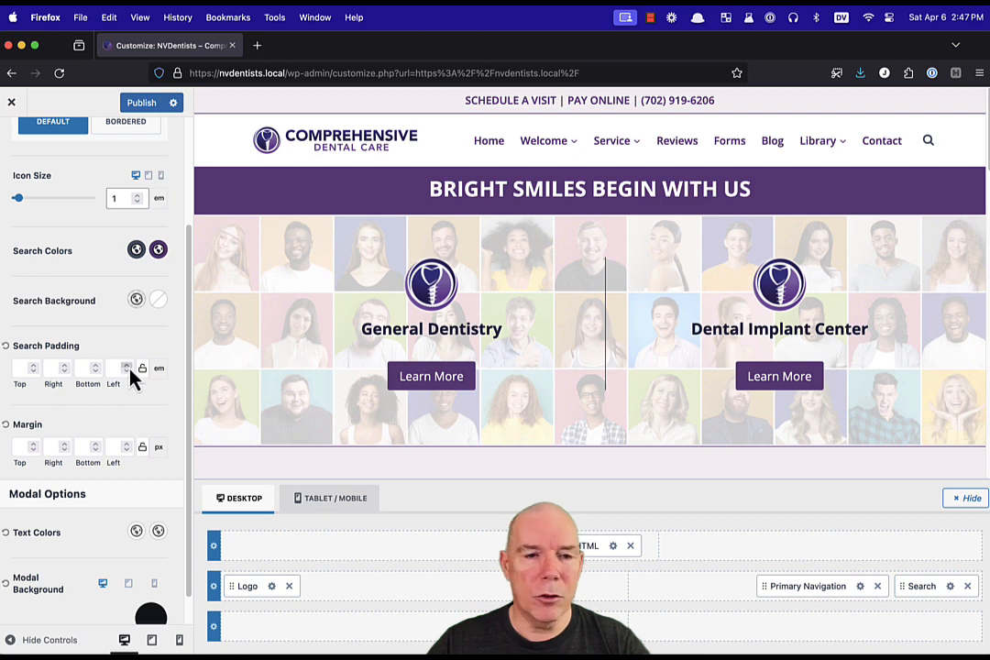
scroll(119, 376, "down", 1)
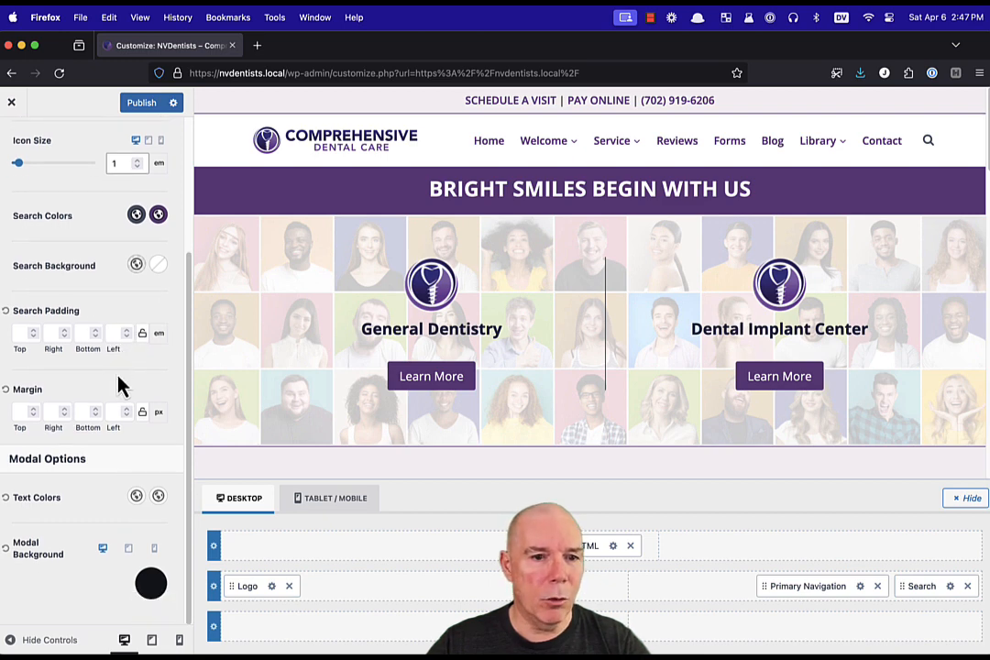
left_click(142, 106)
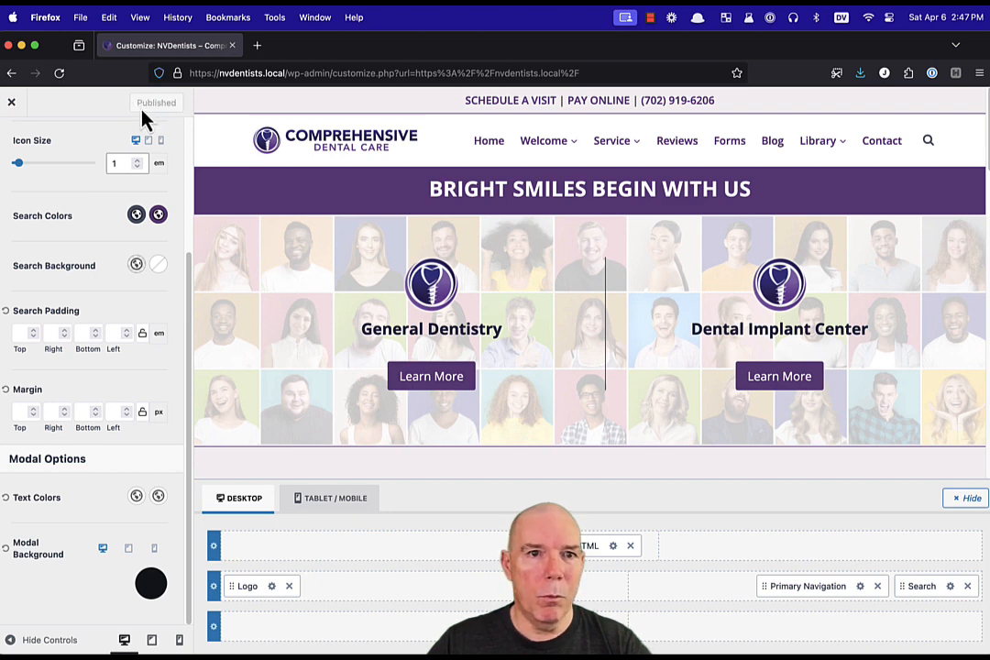
Exit the customizer and test opening and closing the header search overlay on the live site.
left_click(13, 103)
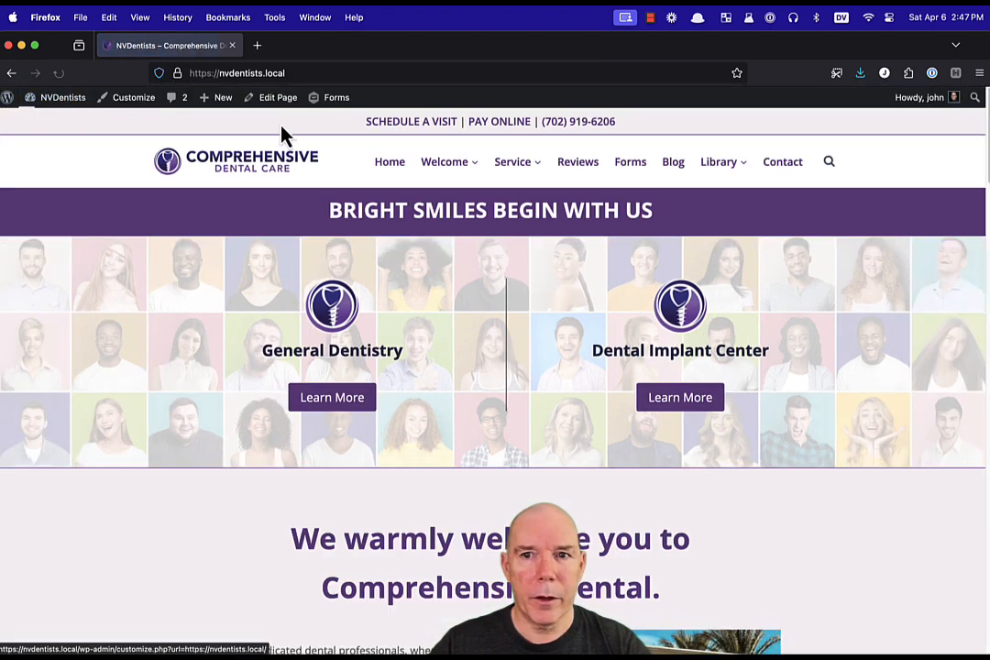
left_click(830, 165)
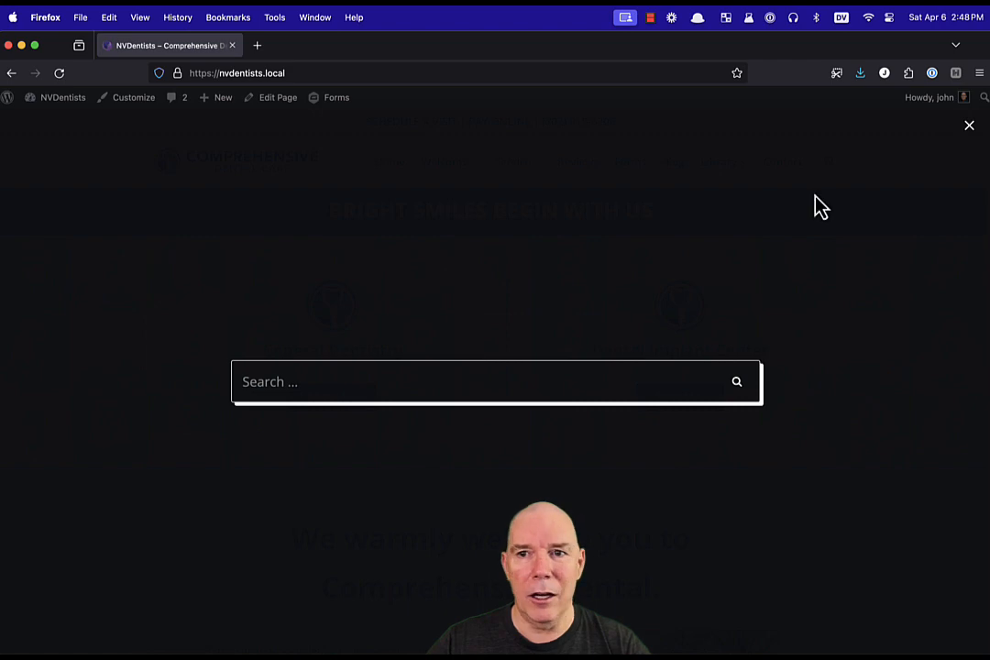
left_click(972, 131)
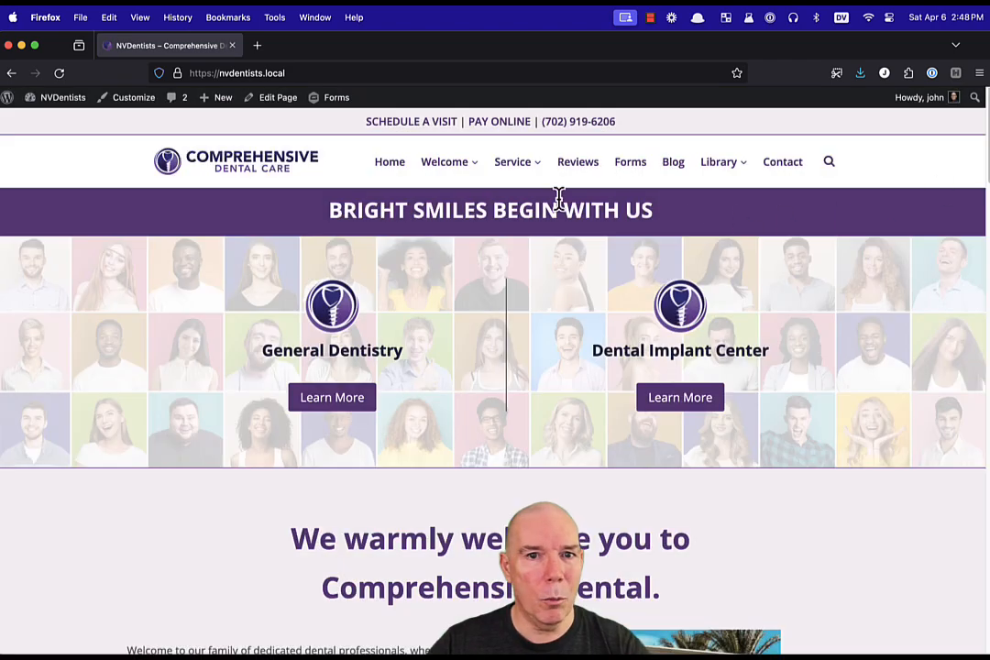
Reopen the customizer and bring up the header search's design settings for the modal options.
left_click(137, 104)
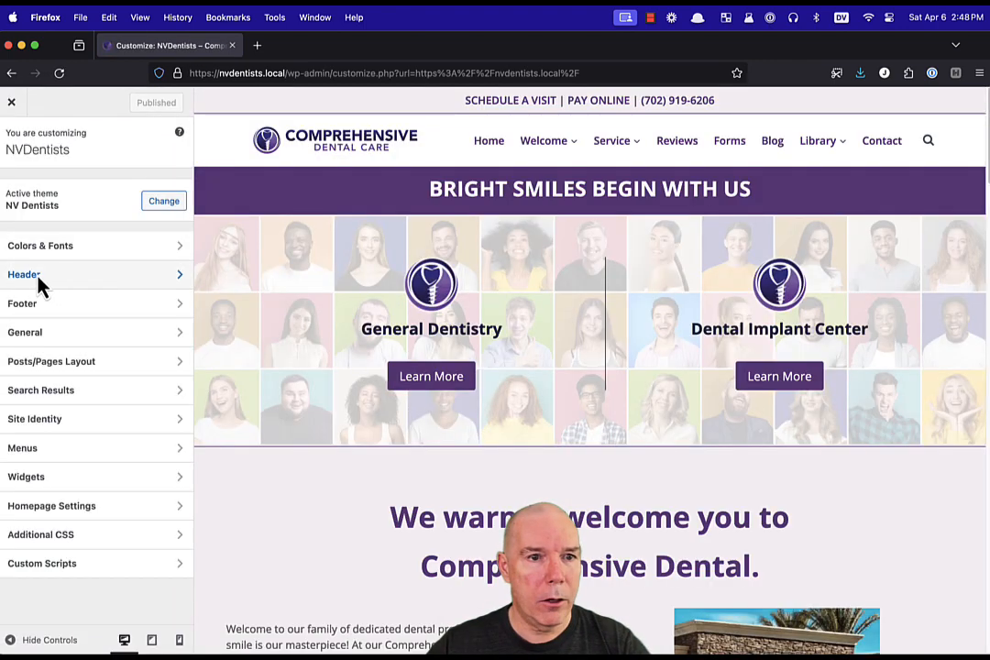
left_click(38, 282)
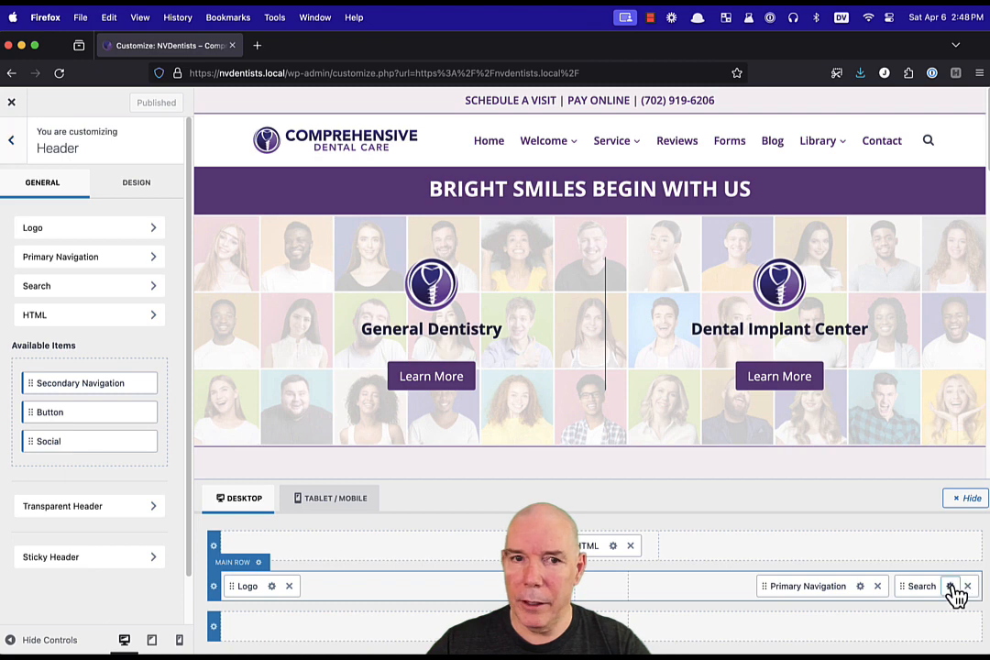
left_click(951, 588)
left_click(139, 182)
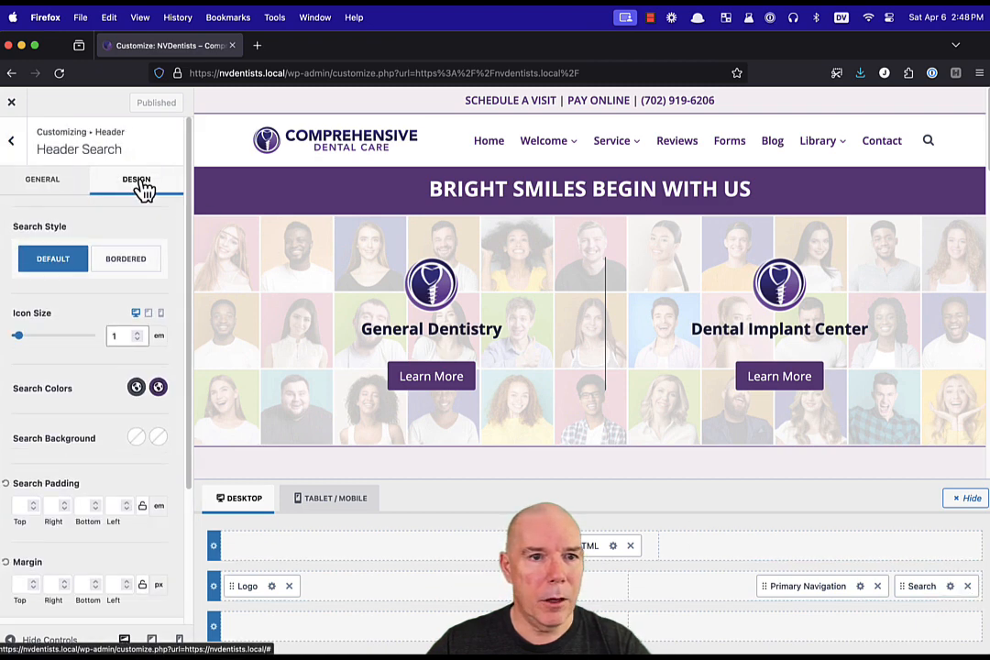
scroll(109, 409, "down", 4)
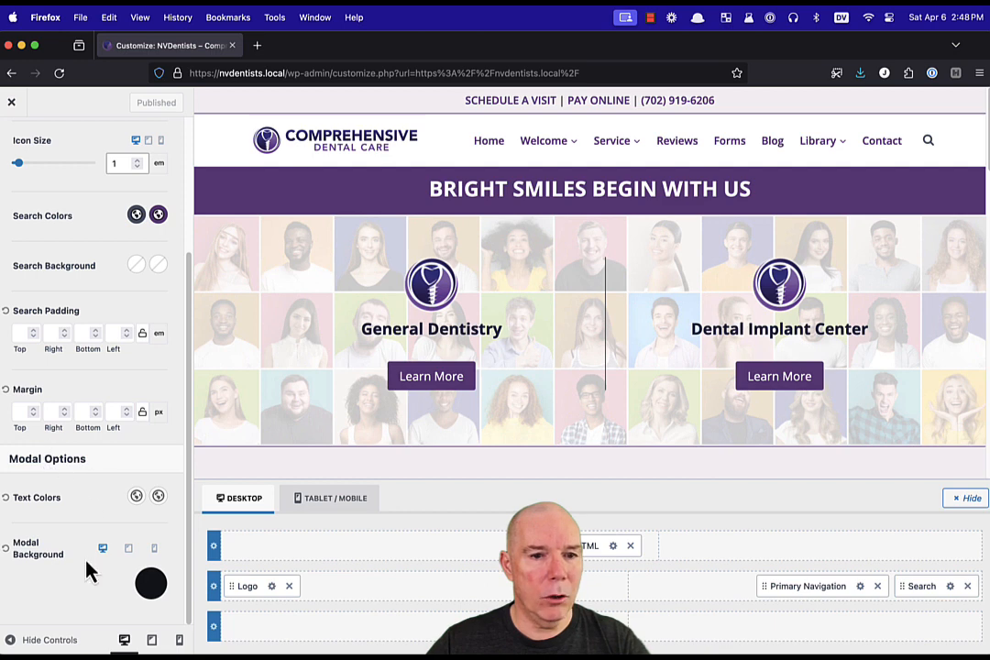
Lower the opacity of the dark Modal Background 090C10 to about 0.68 and preview the search overlay.
left_click(152, 587)
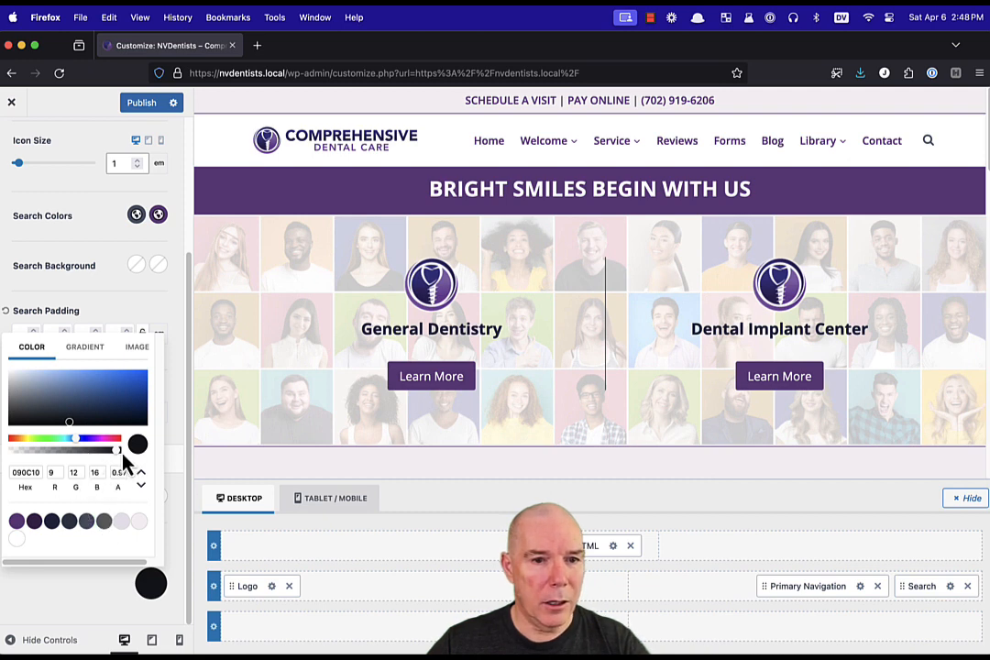
left_click_drag(116, 456, 86, 460)
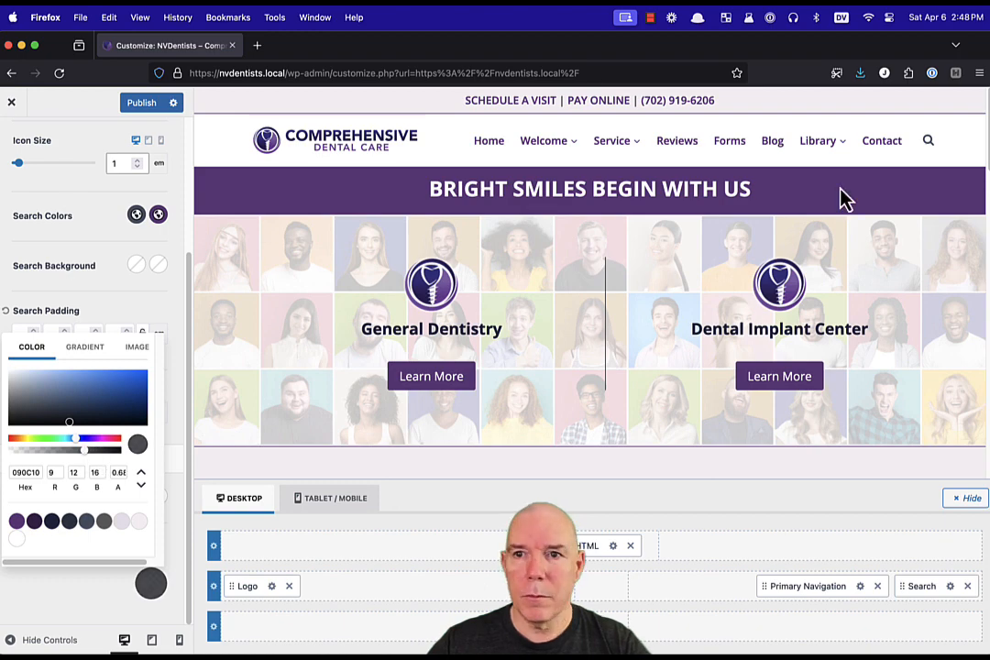
left_click(927, 147)
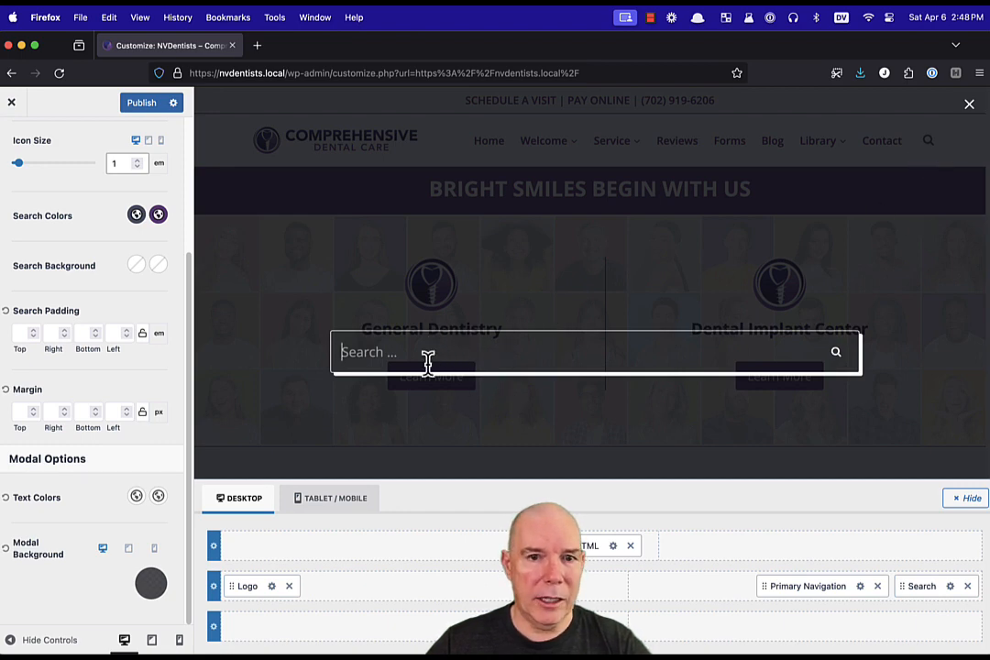
Set the search's Modal Background to the palette purple 643B81 with an opacity of about 0.76.
left_click(150, 583)
mouse_move(86, 453)
left_mouse_down()
mouse_move(110, 452)
mouse_move(83, 453)
left_mouse_up()
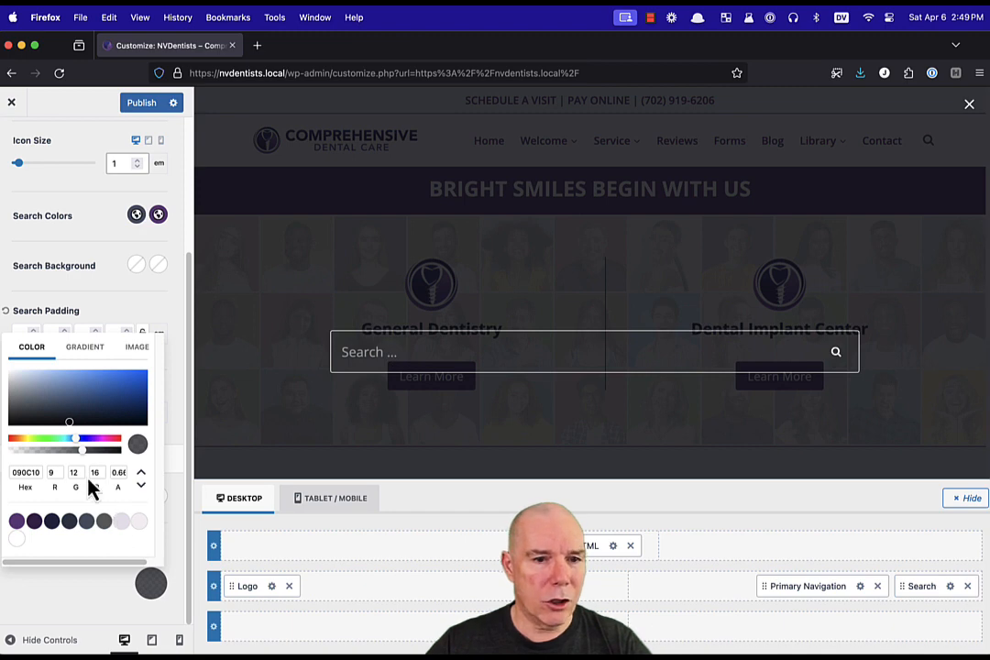
left_click(17, 521)
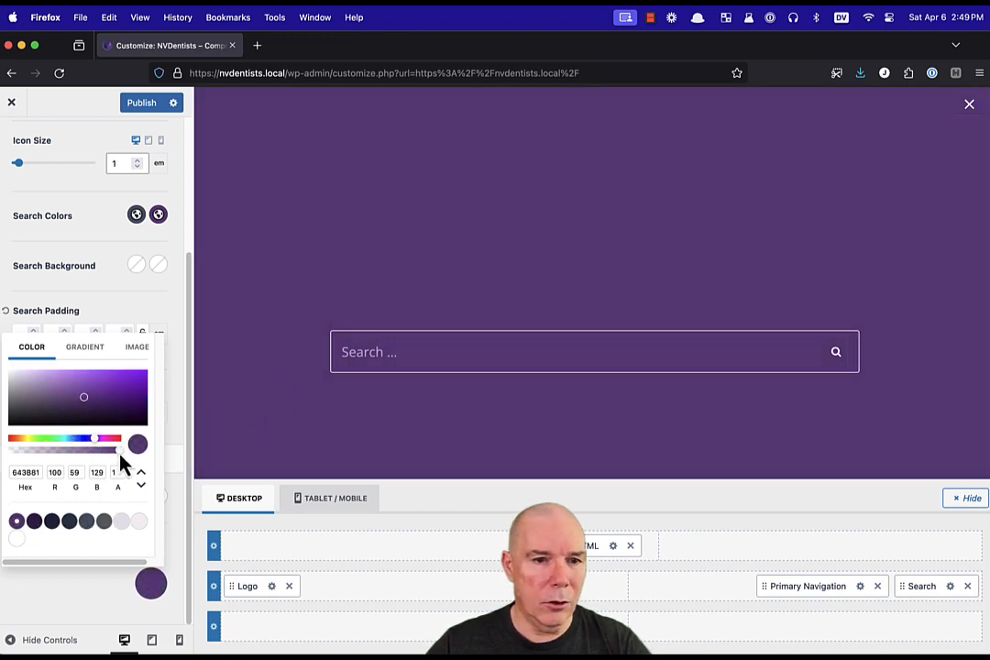
left_click_drag(117, 450, 93, 454)
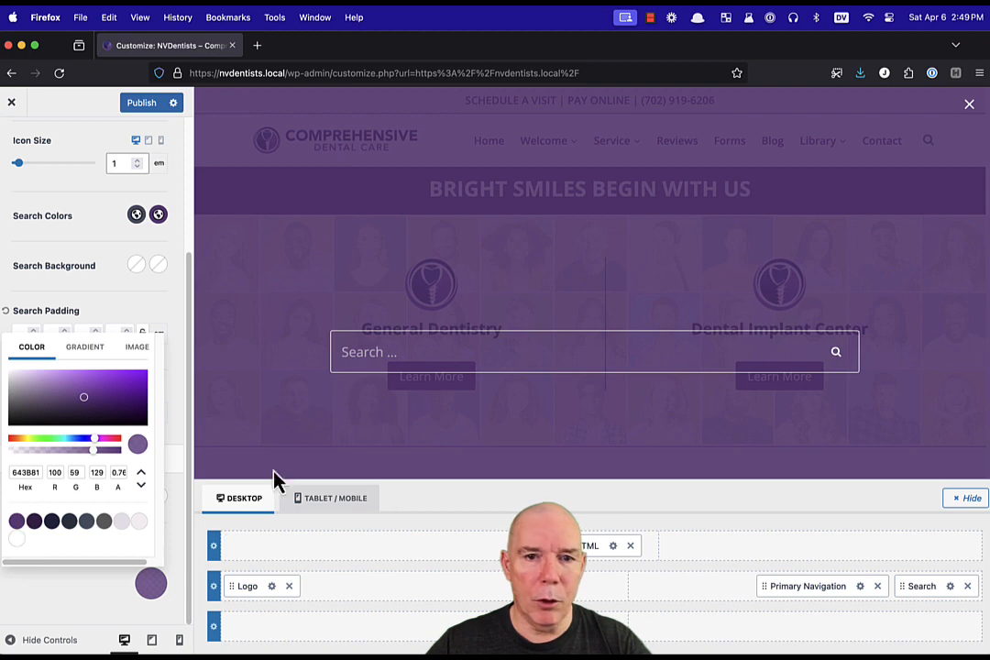
Enter "Crown" in the preview's search overlay to check the text against the modal background.
left_click(398, 352)
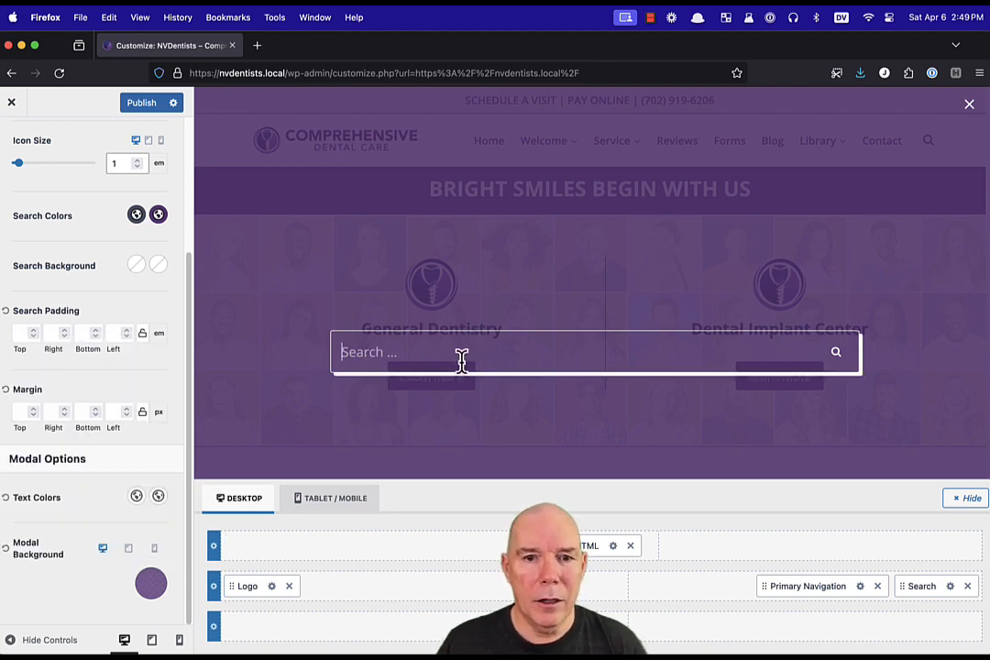
type("Crown")
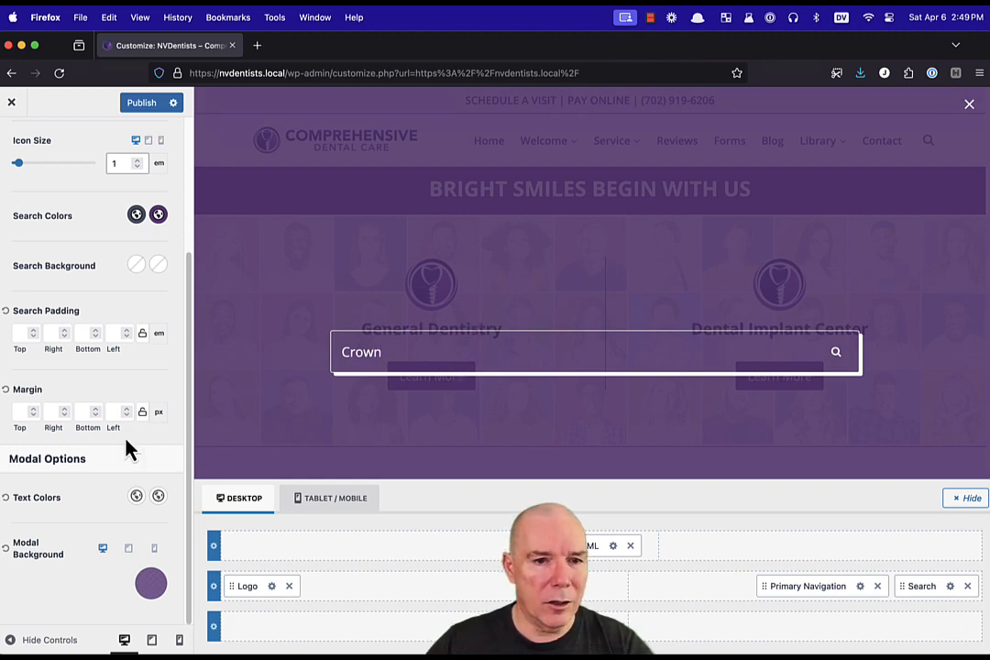
scroll(110, 470, "up", 1)
scroll(108, 470, "up", 4)
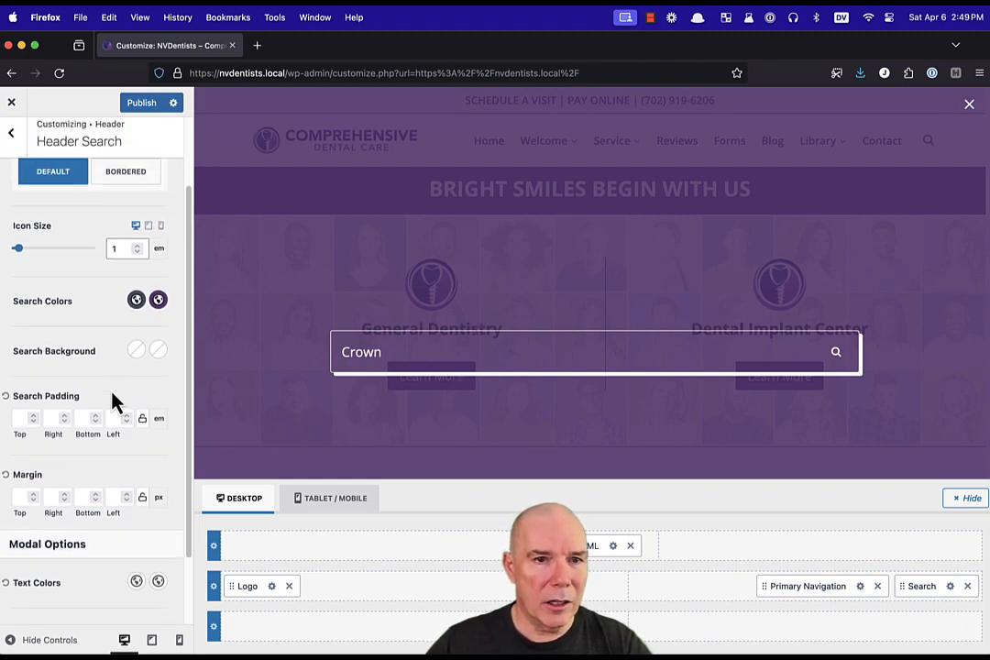
scroll(102, 393, "up", 5)
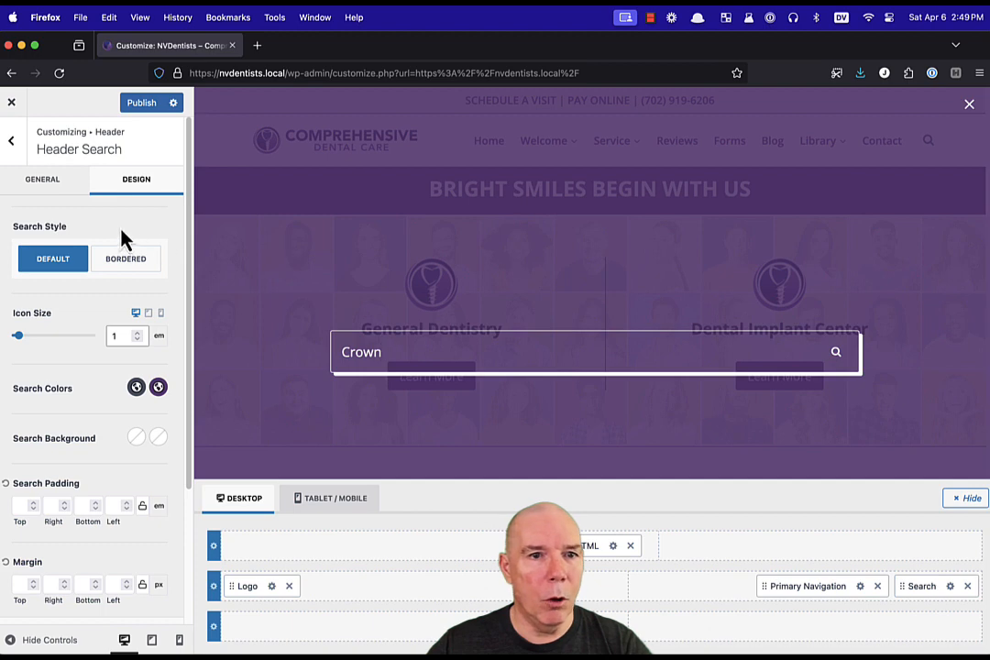
Switch to the mobile header layout and add the Search Toggle item above Mobile Navigation in the Off Canvas area.
left_click(180, 642)
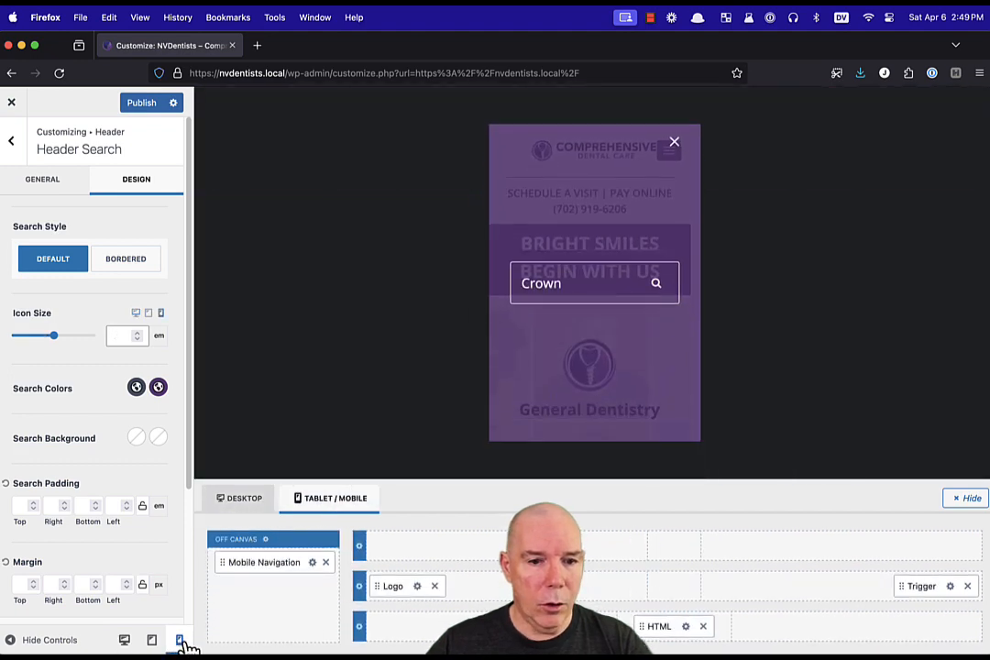
left_click(13, 145)
left_click(16, 149)
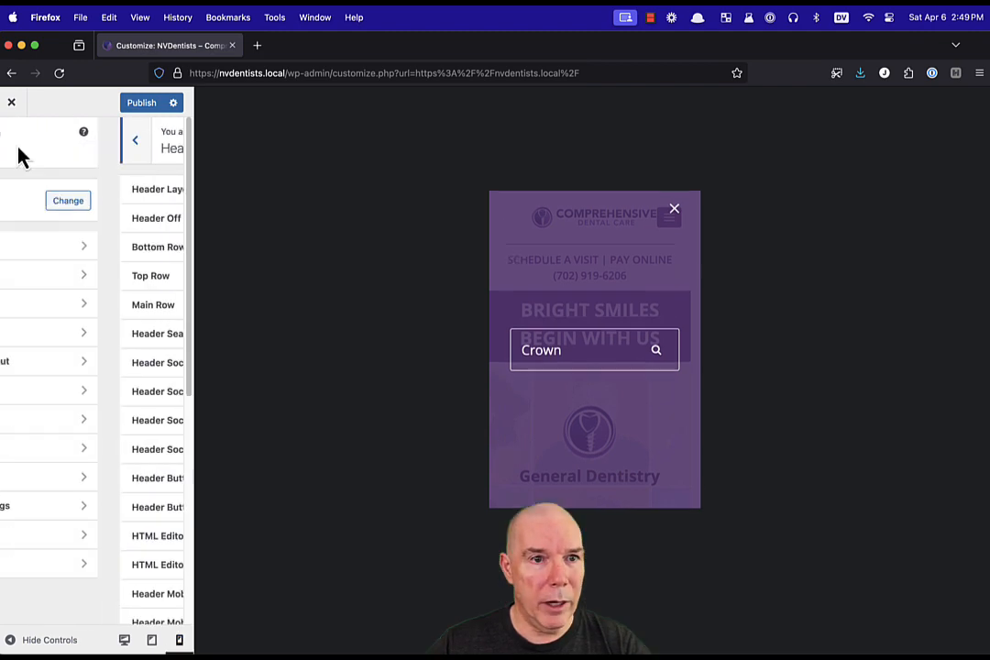
left_click(66, 274)
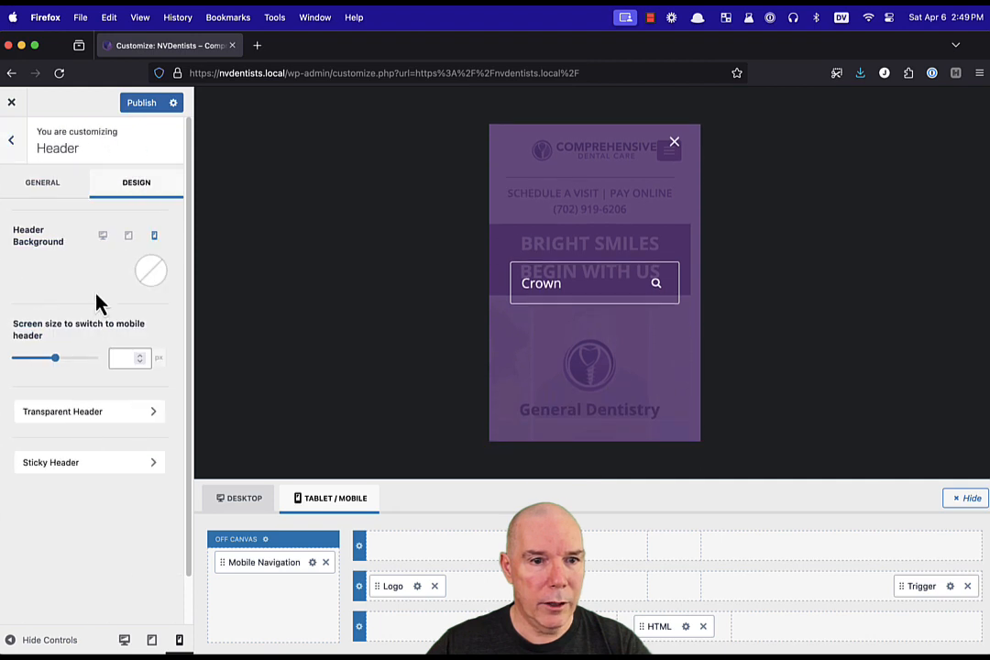
left_click(61, 189)
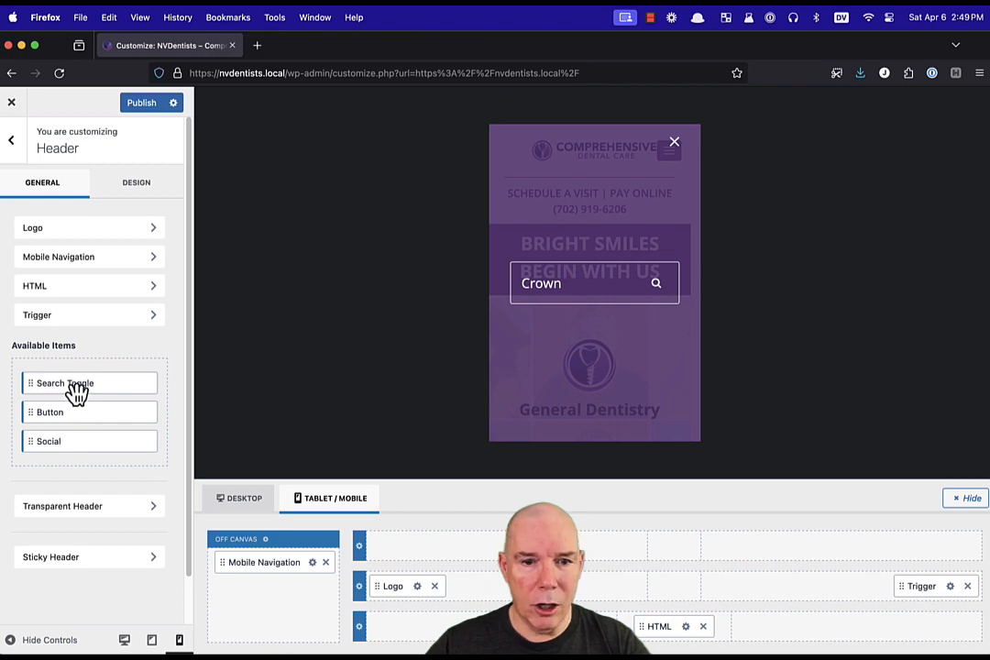
left_click_drag(76, 392, 266, 579)
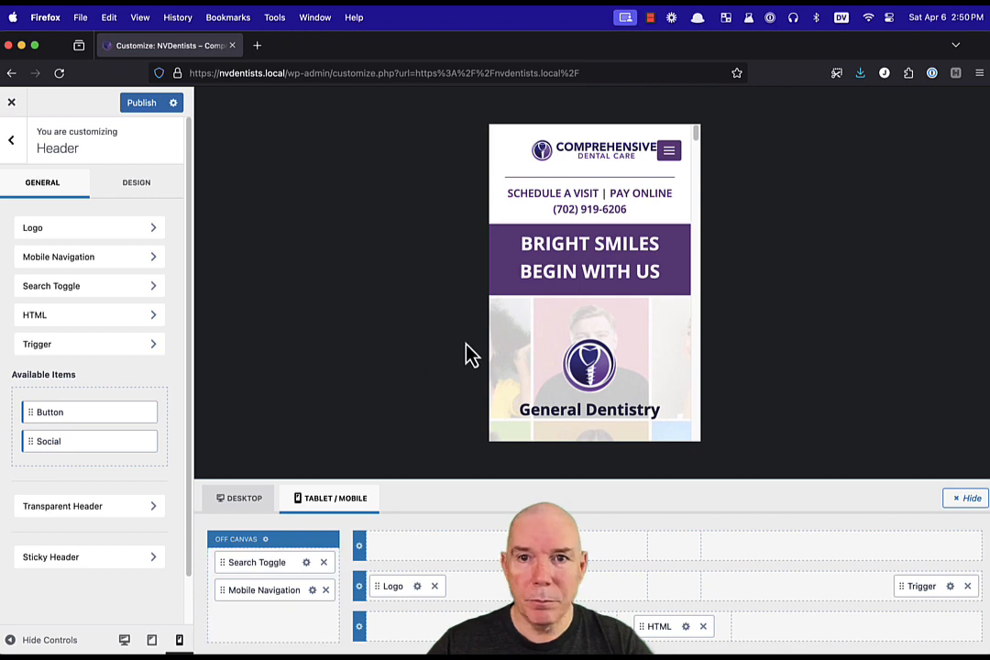
Preview the opened mobile menu and move the Search Toggle below Mobile Navigation in the Off Canvas area.
left_click(674, 160)
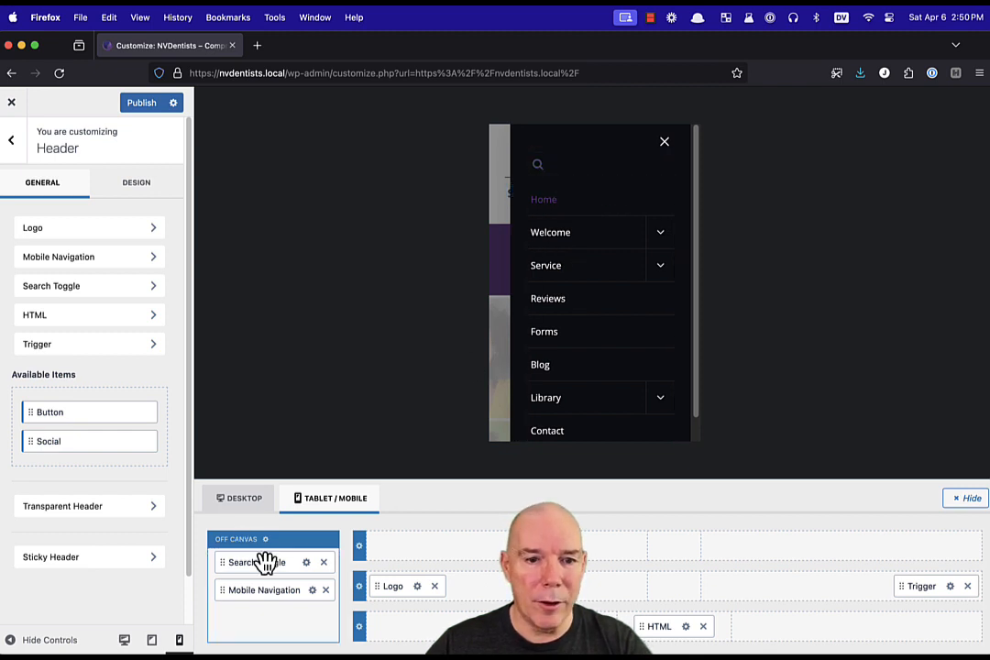
left_click_drag(265, 570, 276, 592)
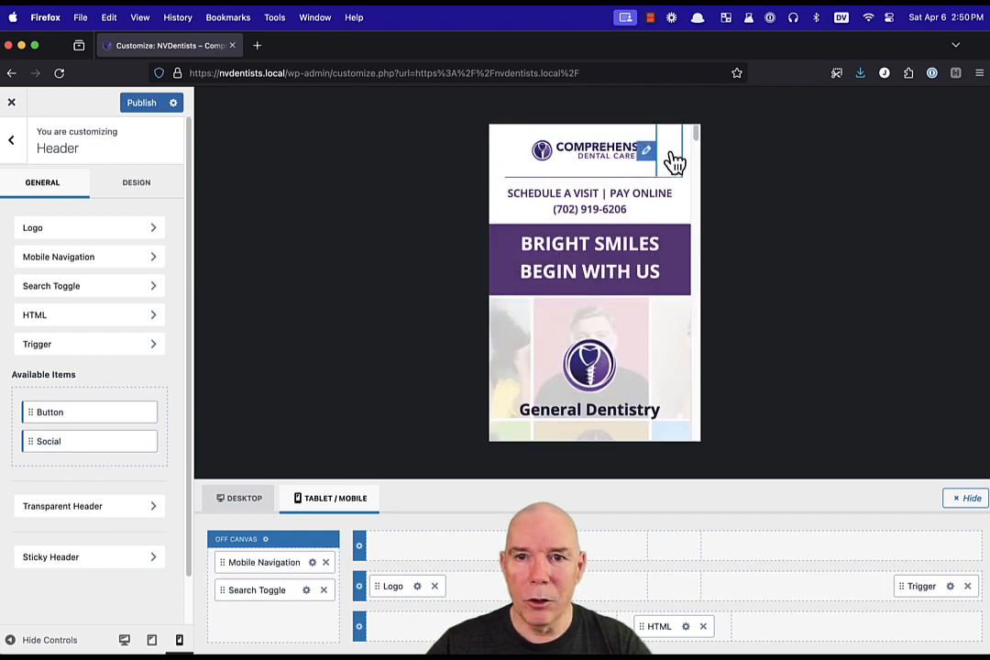
Test the search overlay from the mobile off-canvas menu in the preview, close it, and check the menu at tablet size.
left_click(670, 155)
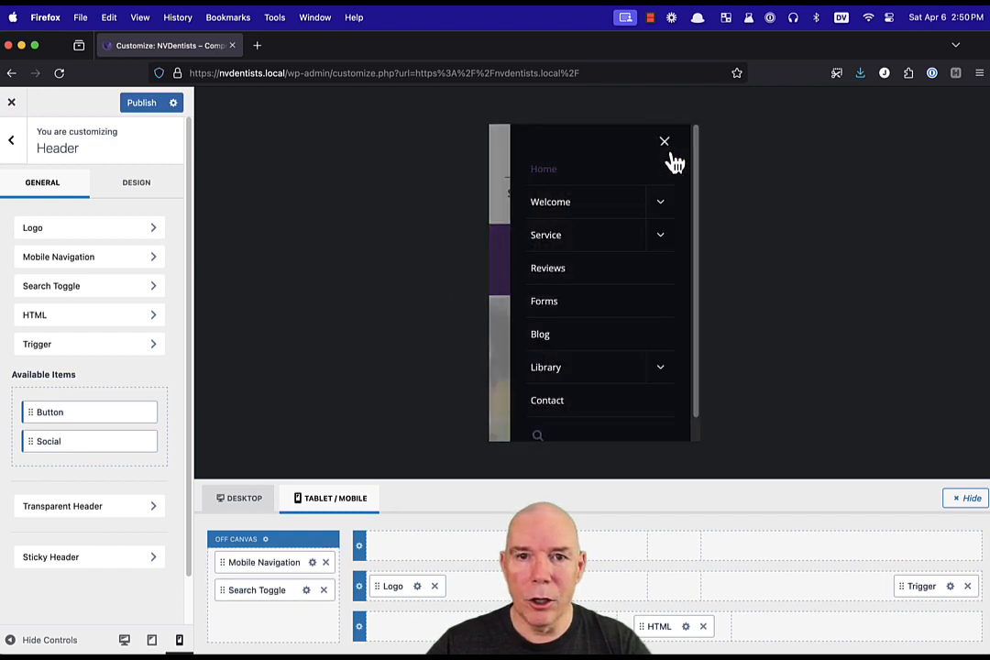
left_click(547, 443)
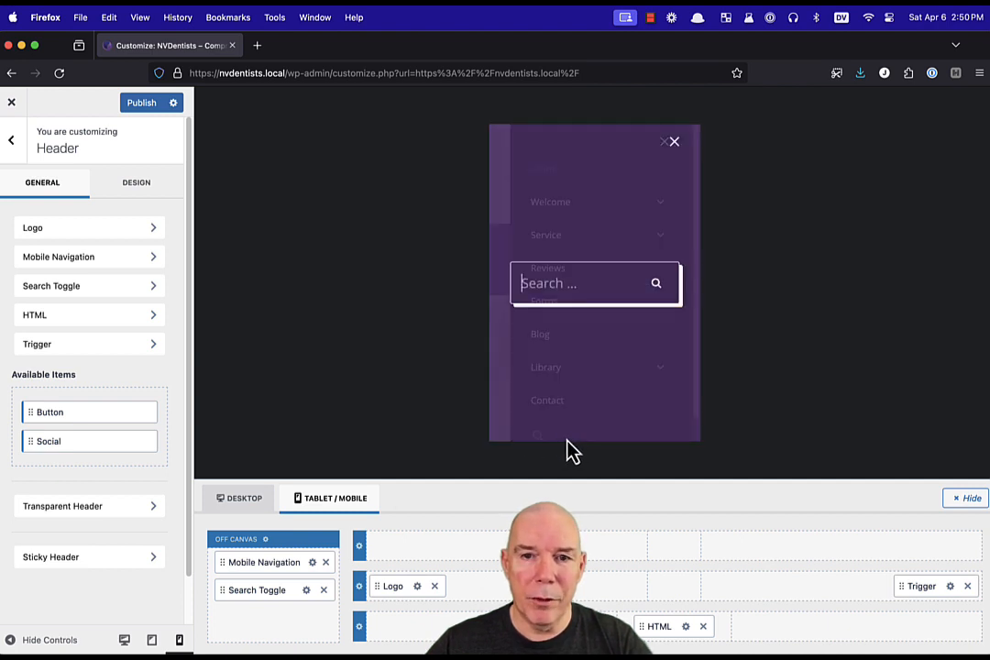
left_click(555, 285)
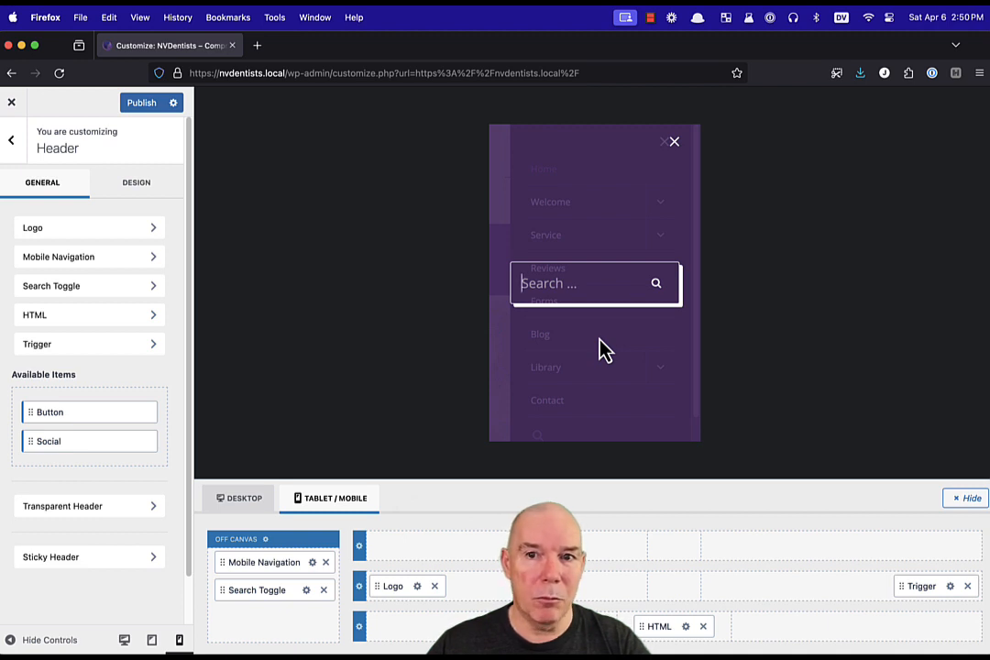
left_click(677, 147)
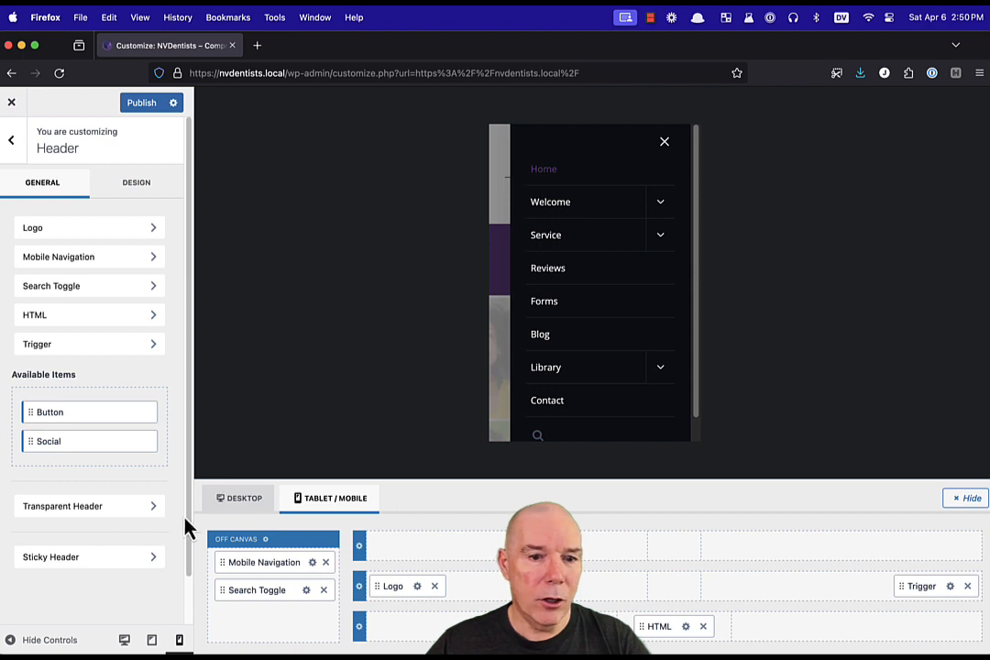
left_click(152, 639)
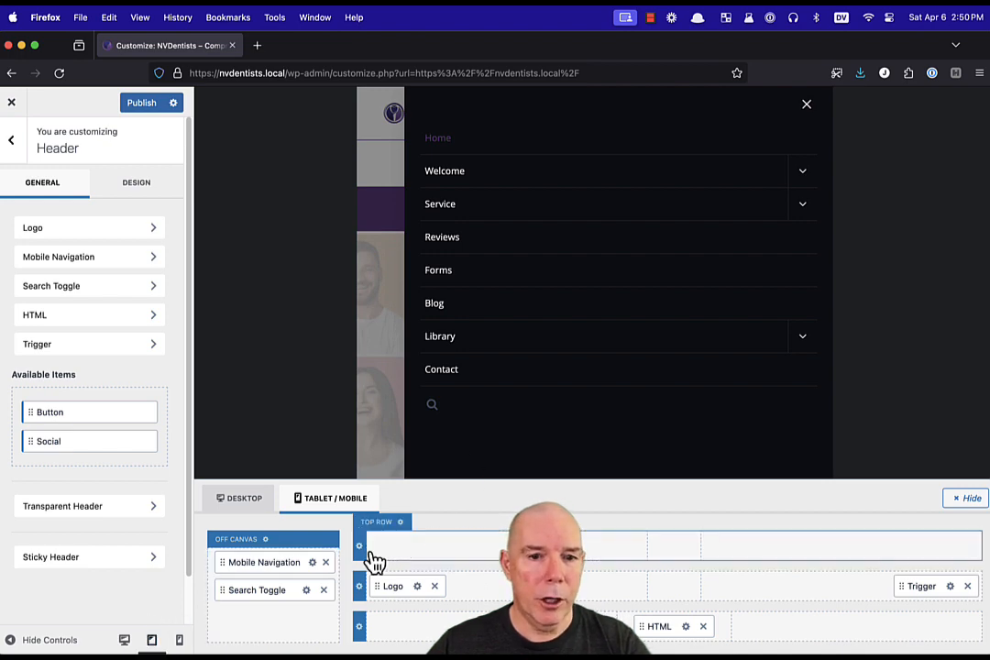
Publish the header changes and exit the Customizer to the live home page.
left_click(143, 104)
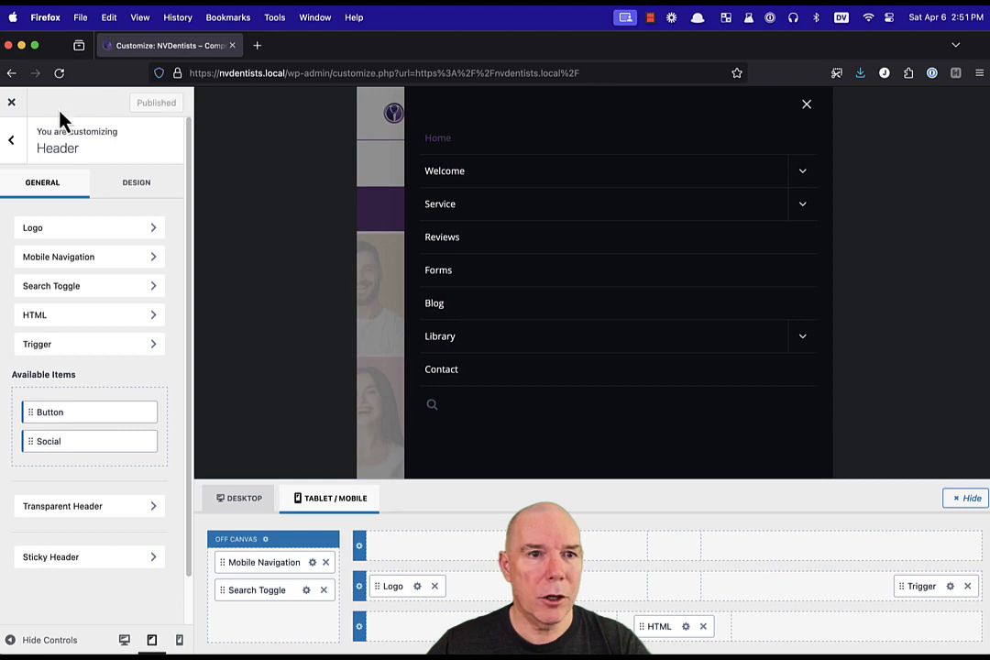
left_click(12, 103)
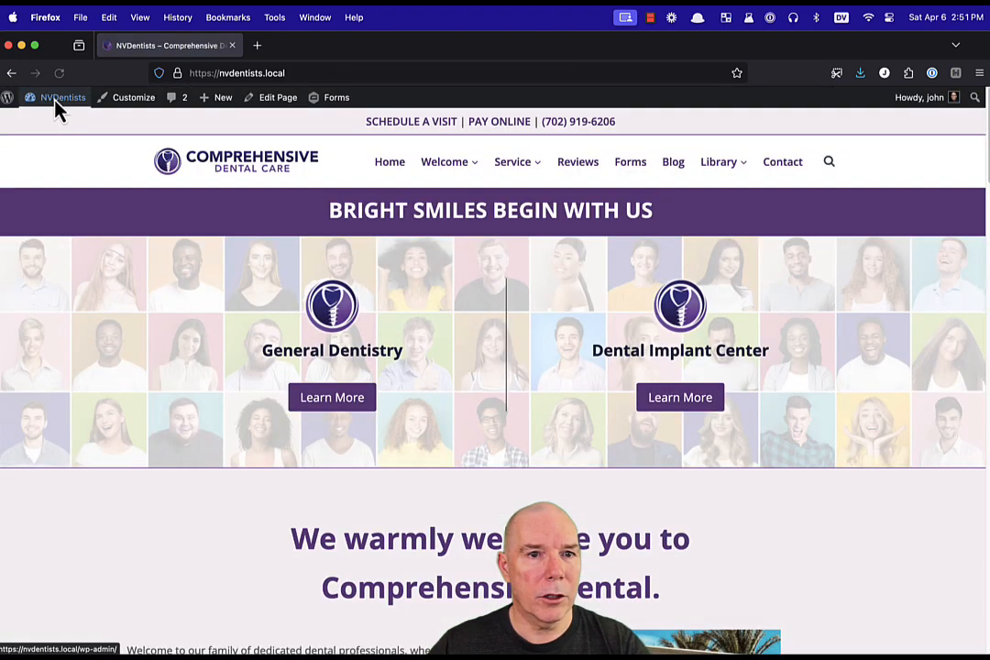
Open the search overlay from the desktop header of the live home page to test it.
left_click(829, 163)
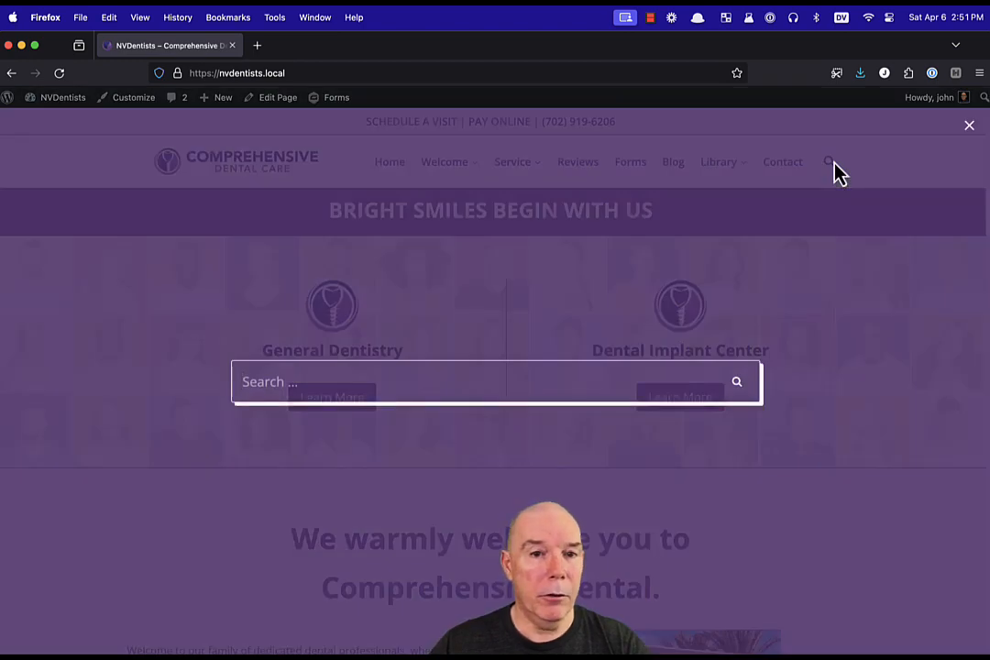